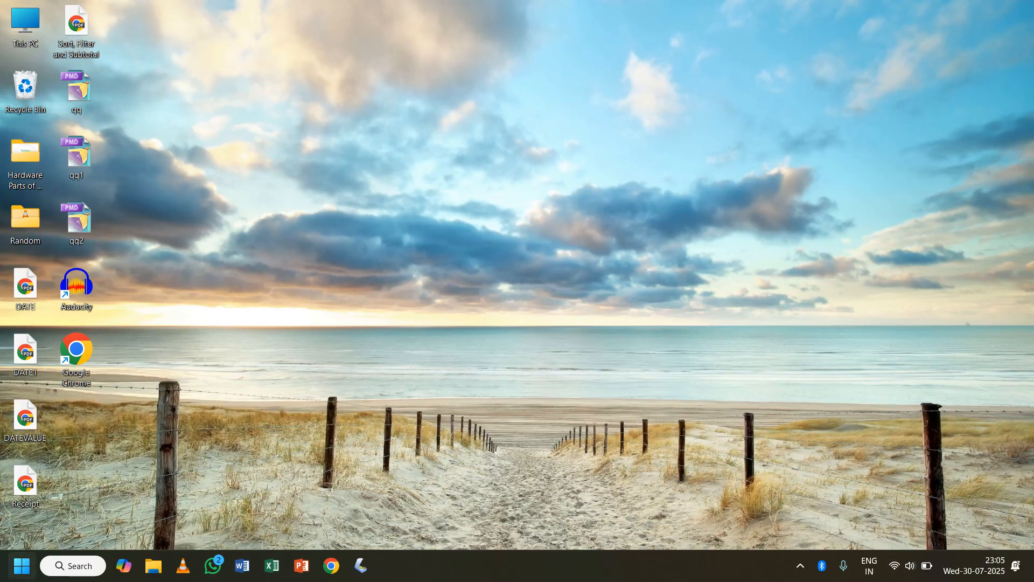
- Launch Adobe Photoshop from the desktop
click(21, 565)
click(49, 229)
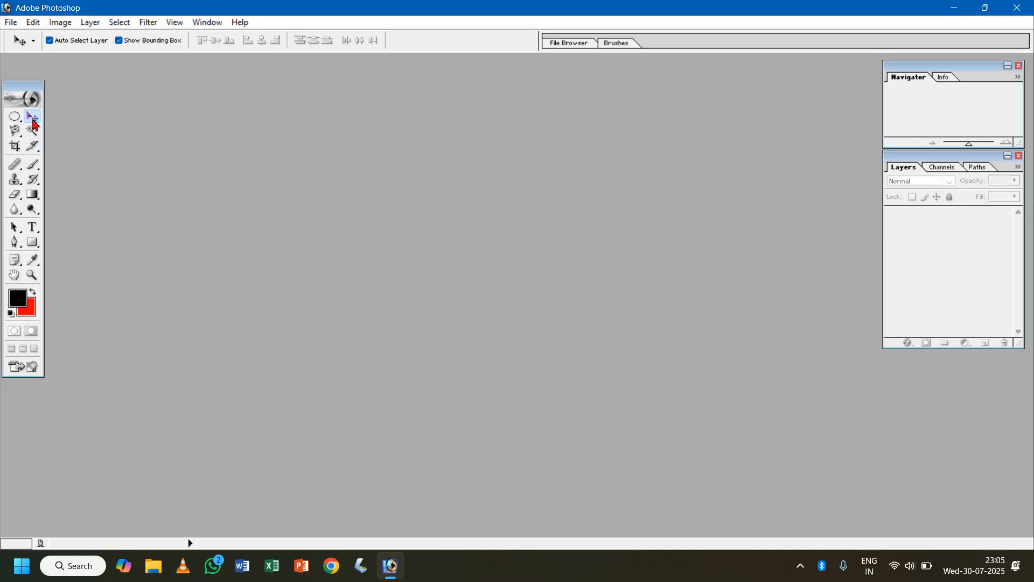
click(14, 116)
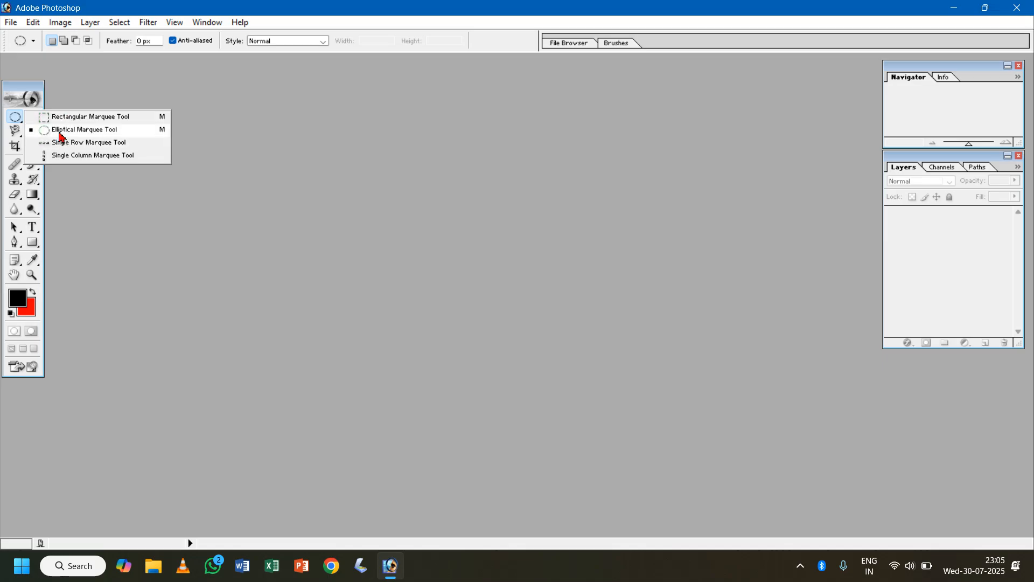
click(244, 166)
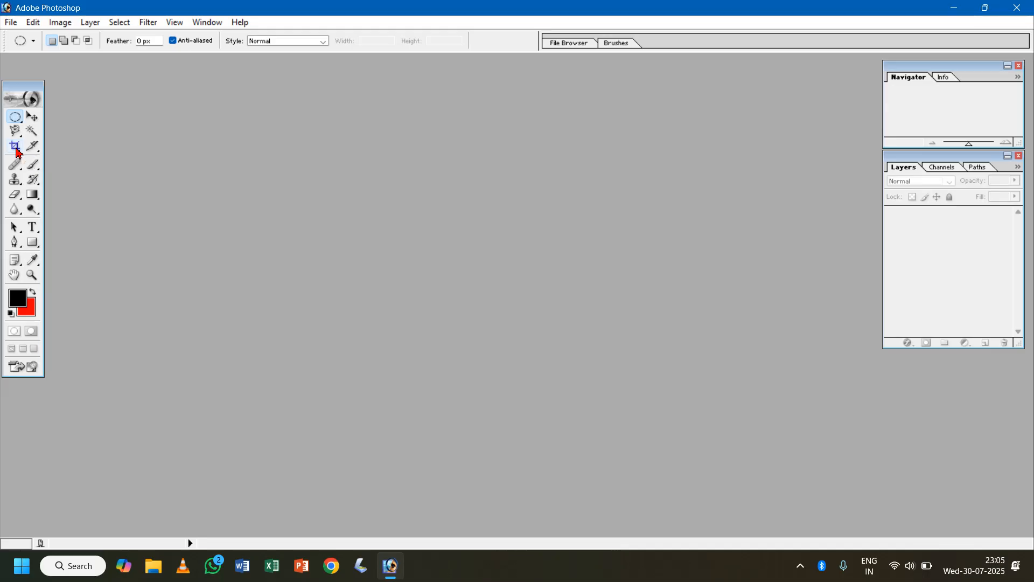
drag(15, 130, 94, 143)
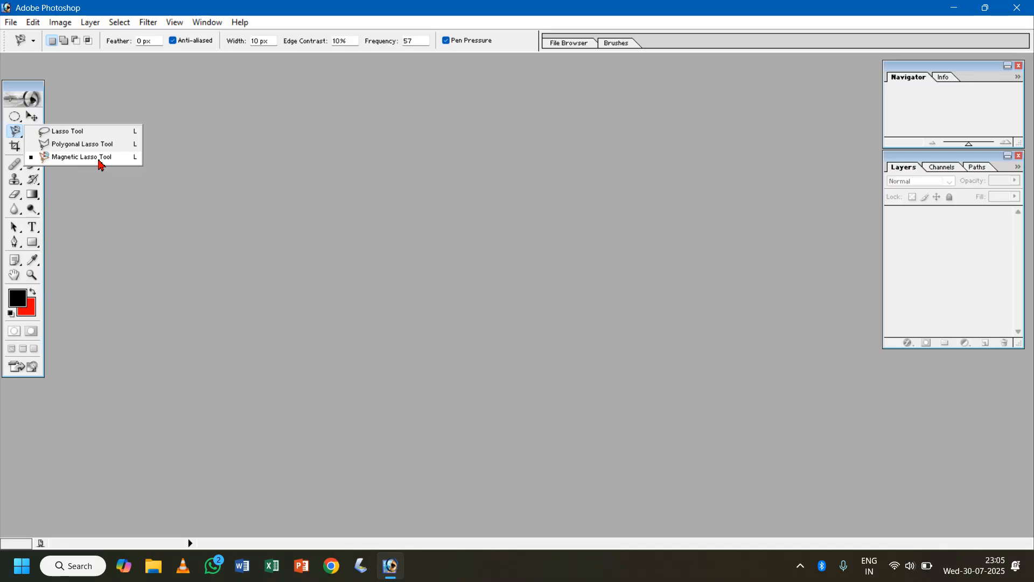
click(280, 233)
- Create a white 1920 x 1080 pixel RGB document at 72 pixels/inch and place its window lower in the workspace
click(13, 26)
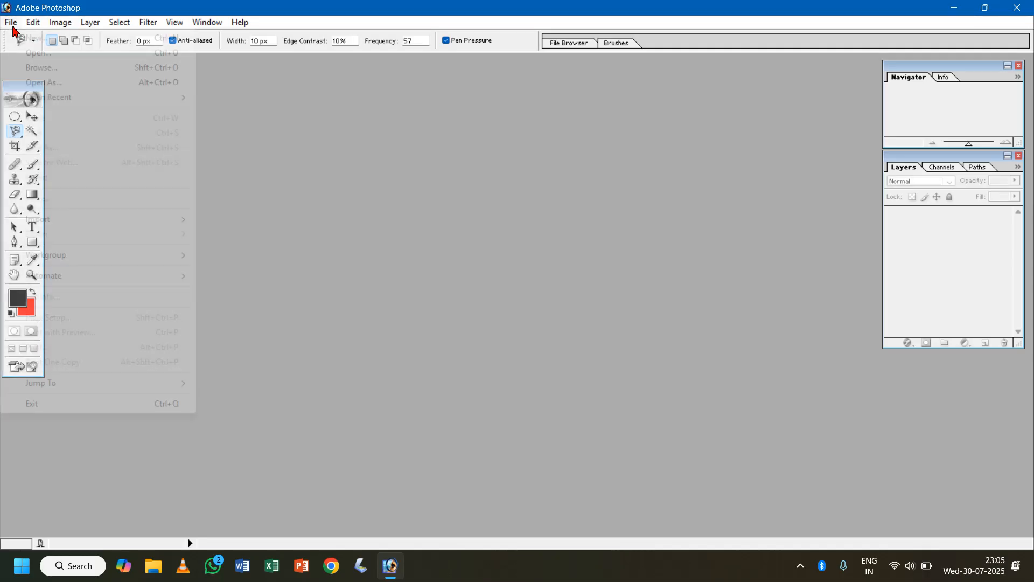
click(25, 36)
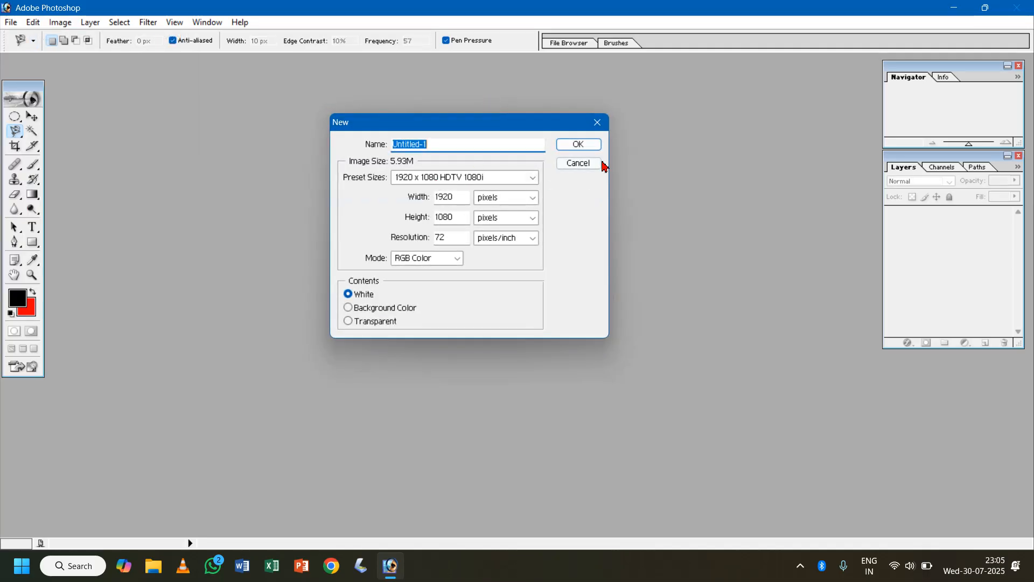
click(583, 143)
key(v)
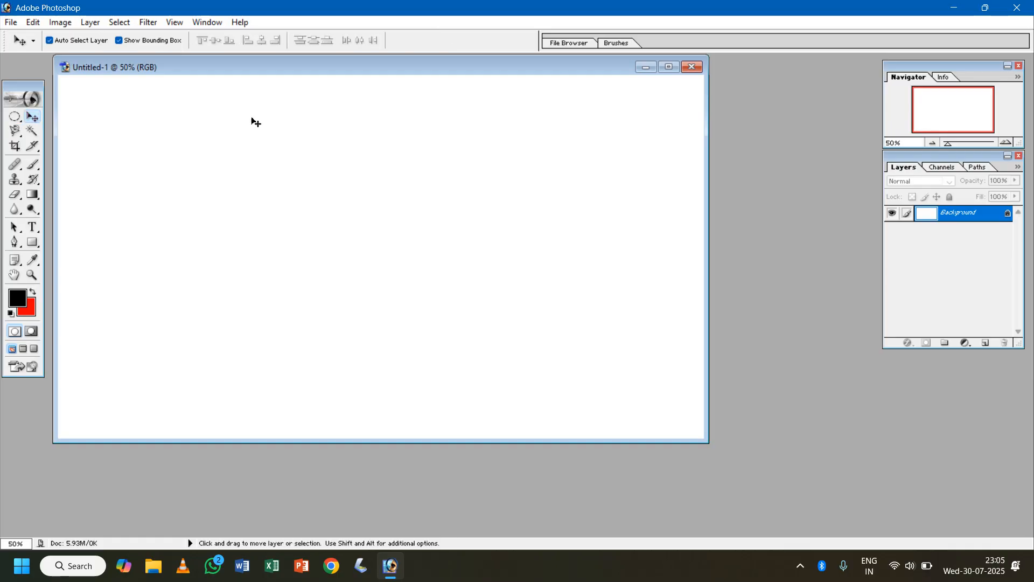
drag(406, 66, 453, 118)
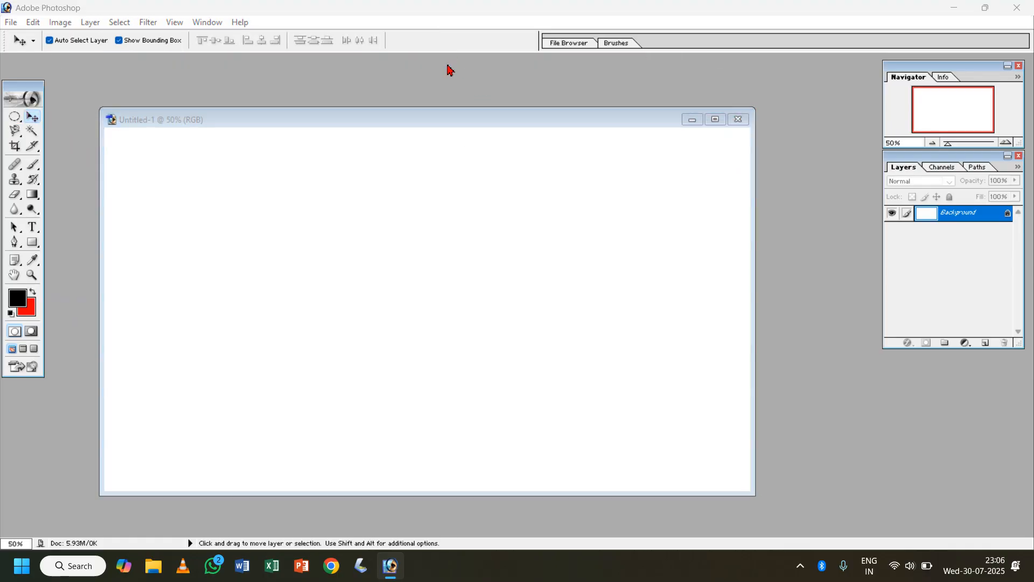
- Open the photo "Akshay Kumar (1)" showing the man in a green shirt from the Akshay Kumar folder inside Pictures > Images
key(ctrl+o)
click(377, 200)
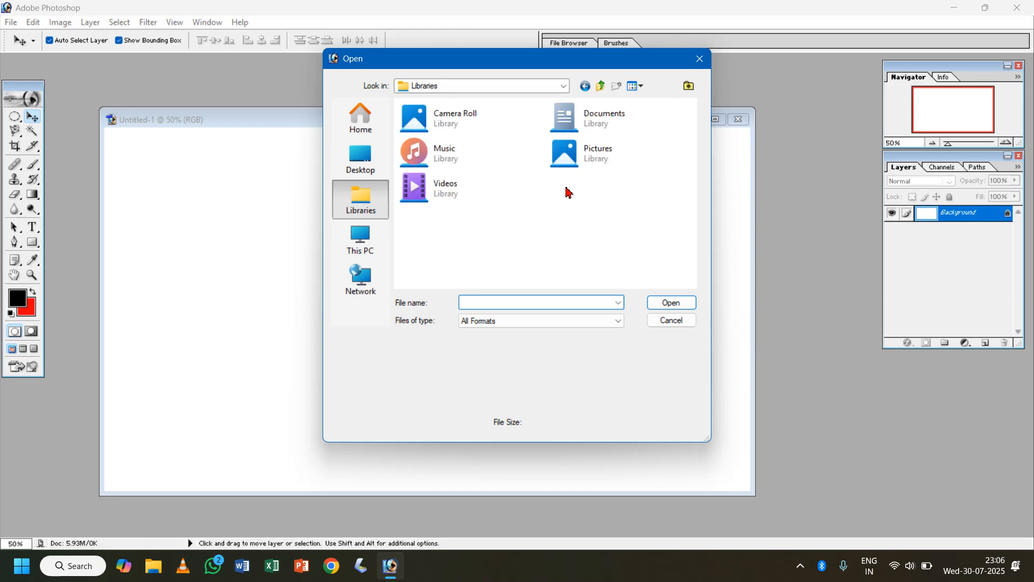
double_click(603, 153)
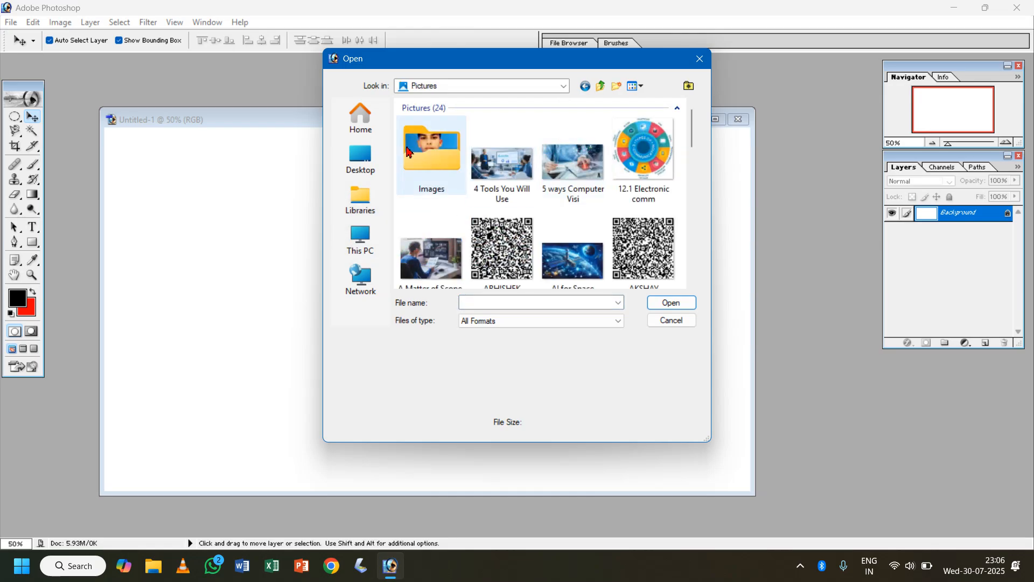
double_click(407, 152)
double_click(572, 146)
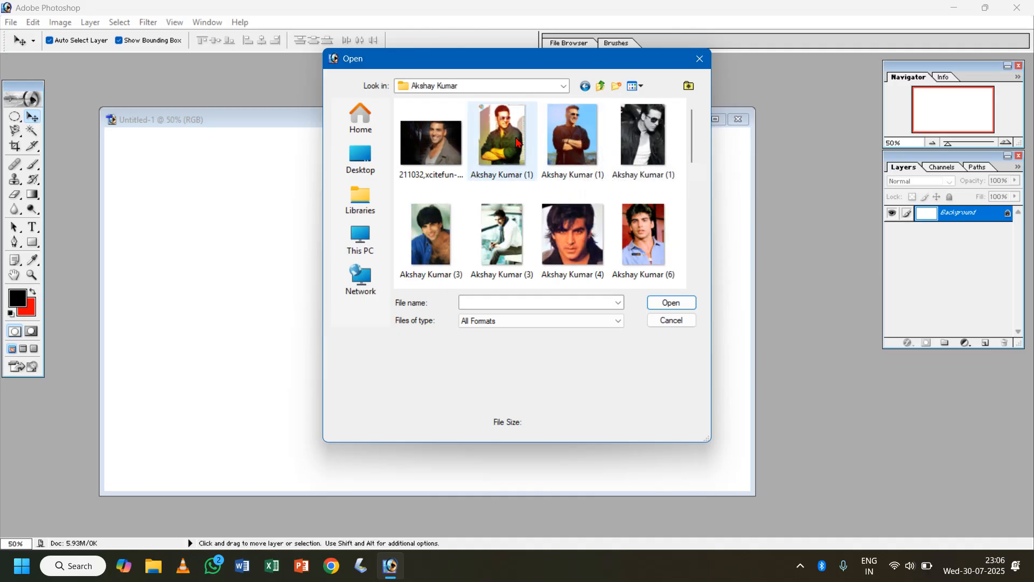
double_click(516, 142)
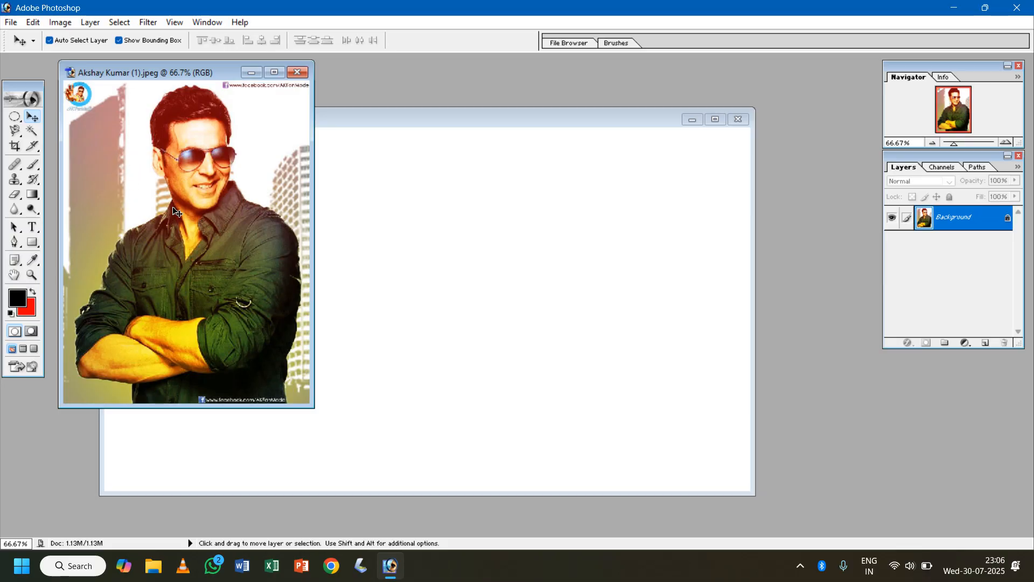
- Copy the photo into the blank document as a new layer and close the original photo file
drag(187, 200, 450, 272)
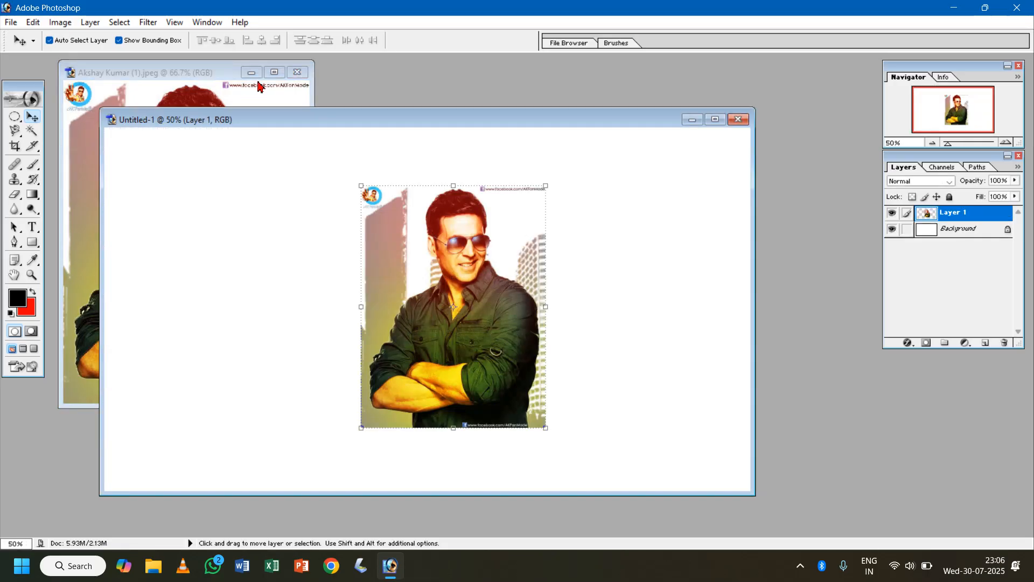
click(297, 72)
drag(450, 128, 443, 95)
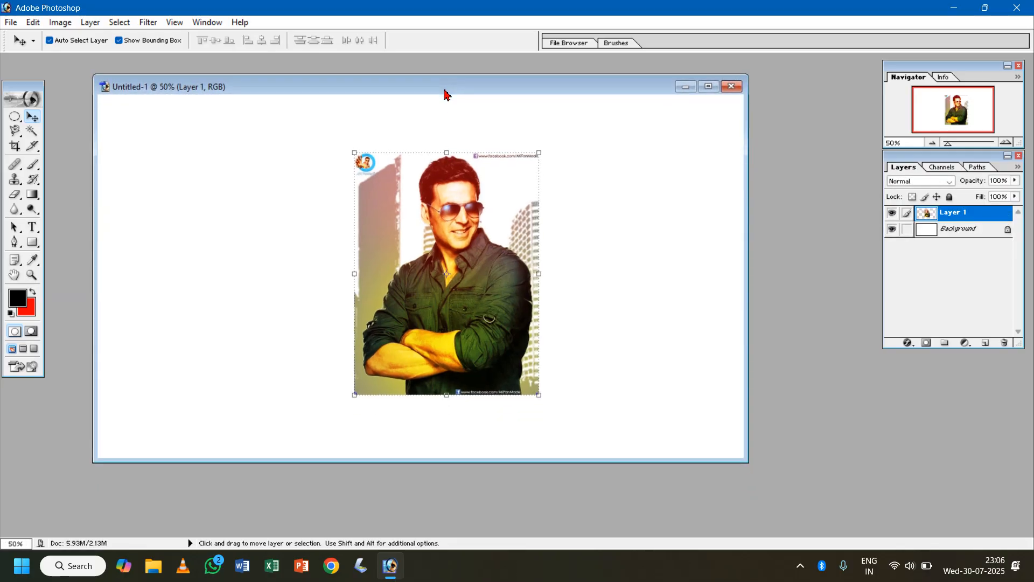
- Enlarge the photo layer to about 150% width and 135% height and center it on the canvas
drag(518, 337, 380, 313)
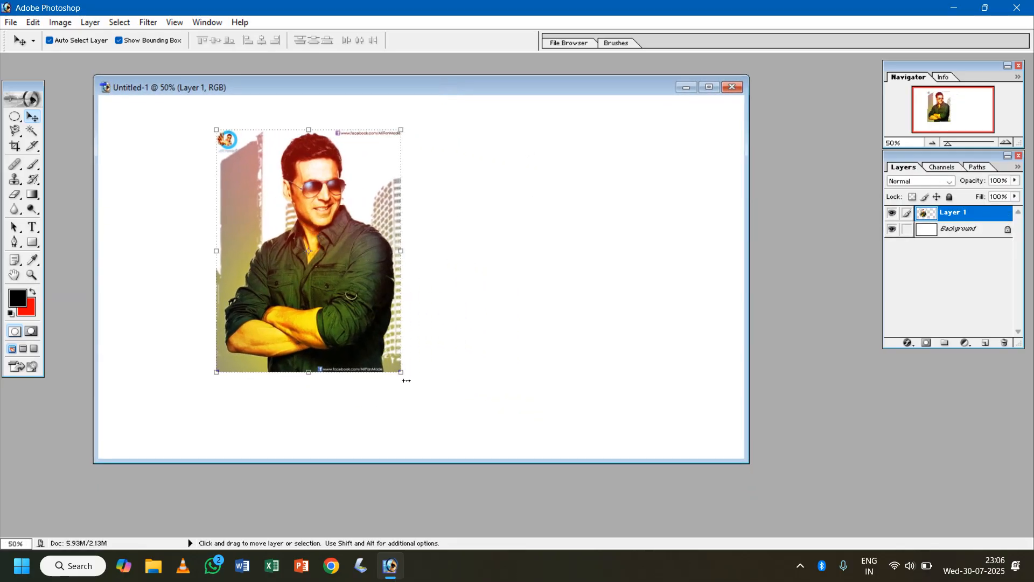
drag(403, 373, 495, 458)
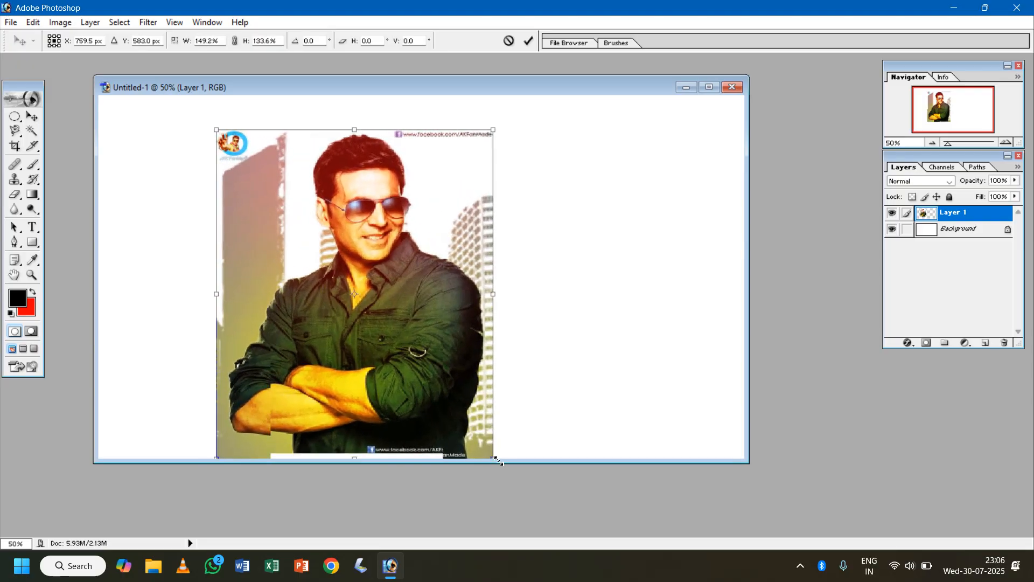
drag(398, 344, 407, 321)
key(Return)
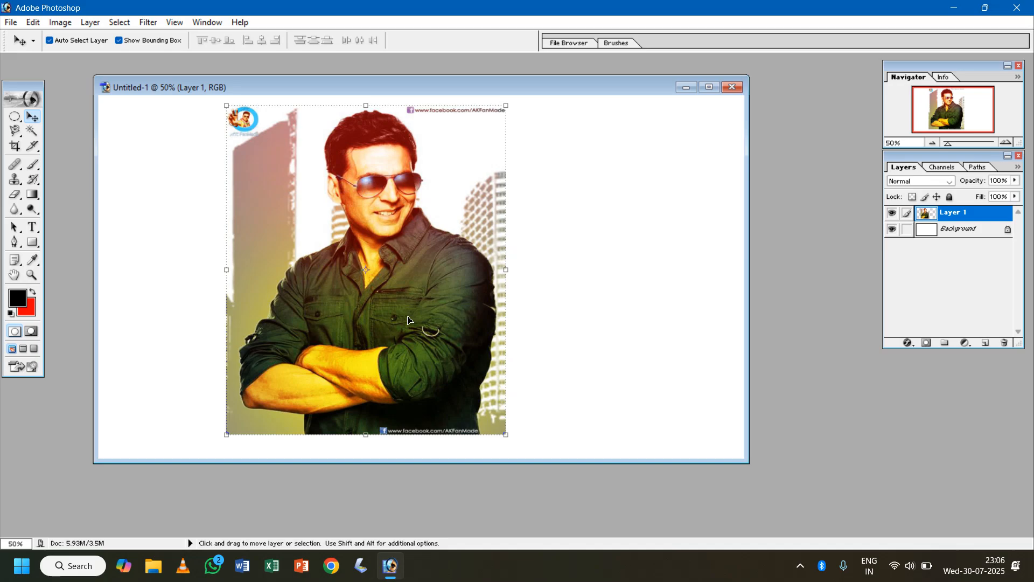
drag(422, 304, 479, 292)
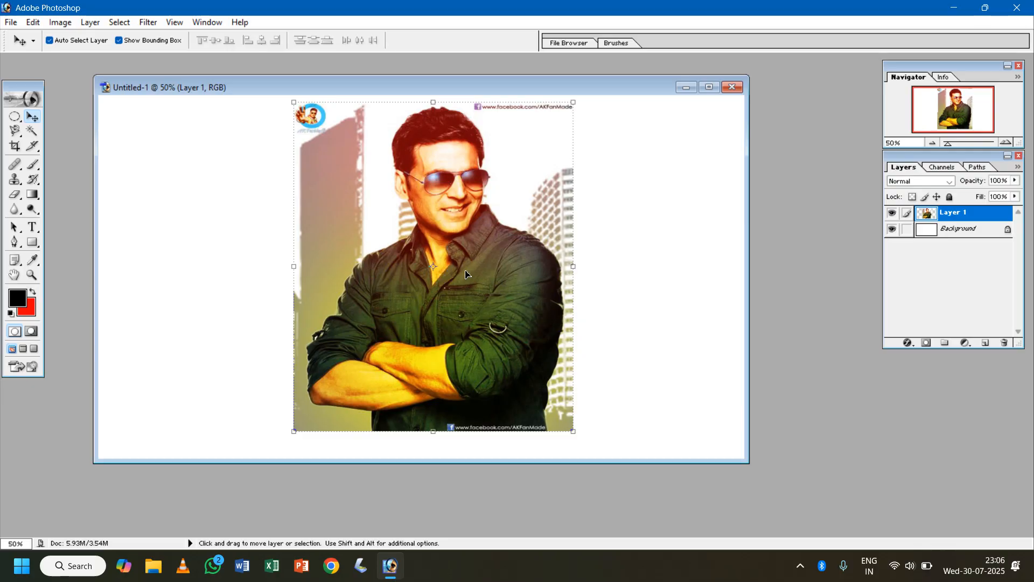
drag(459, 276, 460, 280)
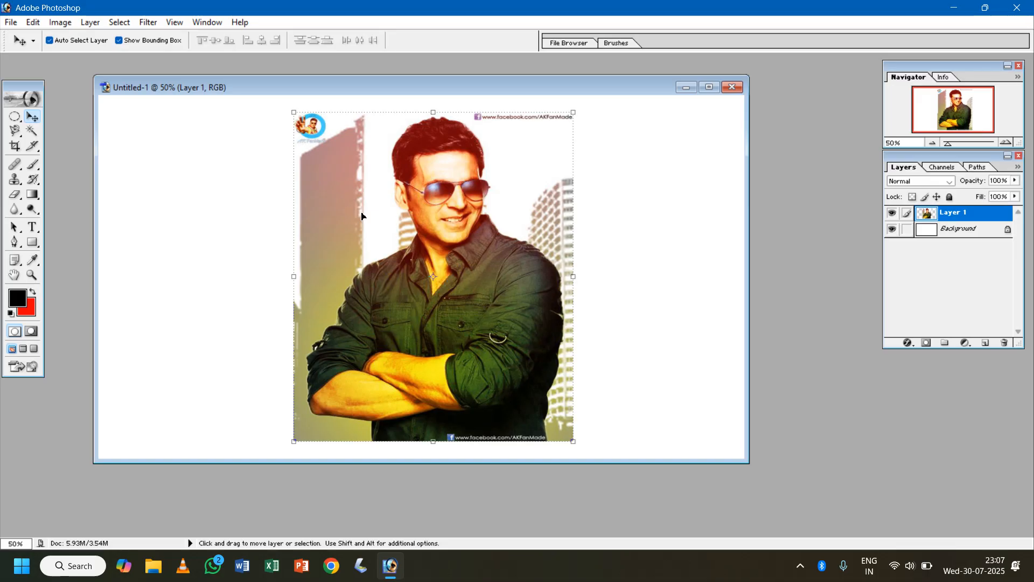
- Try selecting the plain building behind the man's shoulder with the Magic Wand at tolerance 32, sampling several spots
click(33, 131)
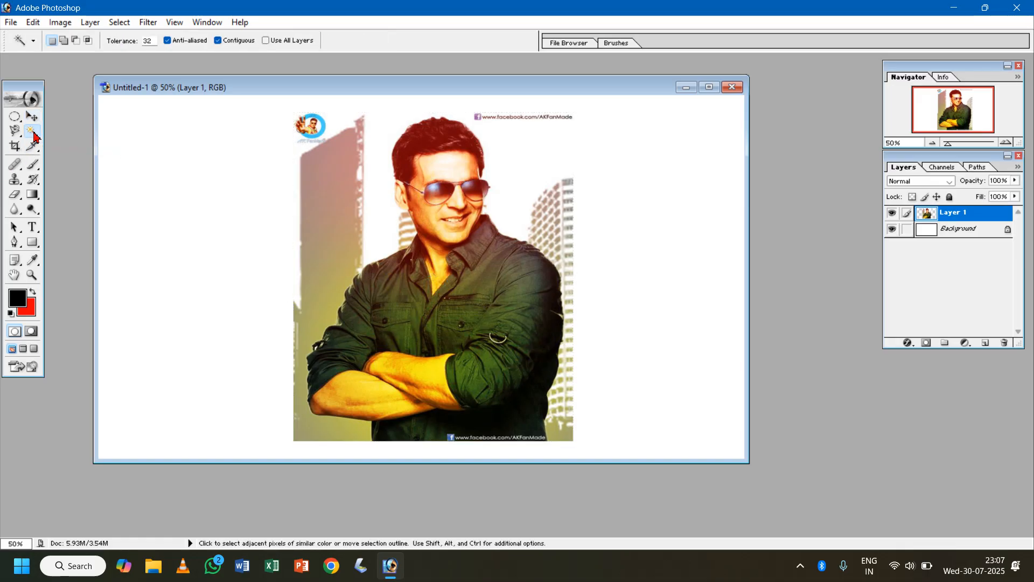
click(332, 222)
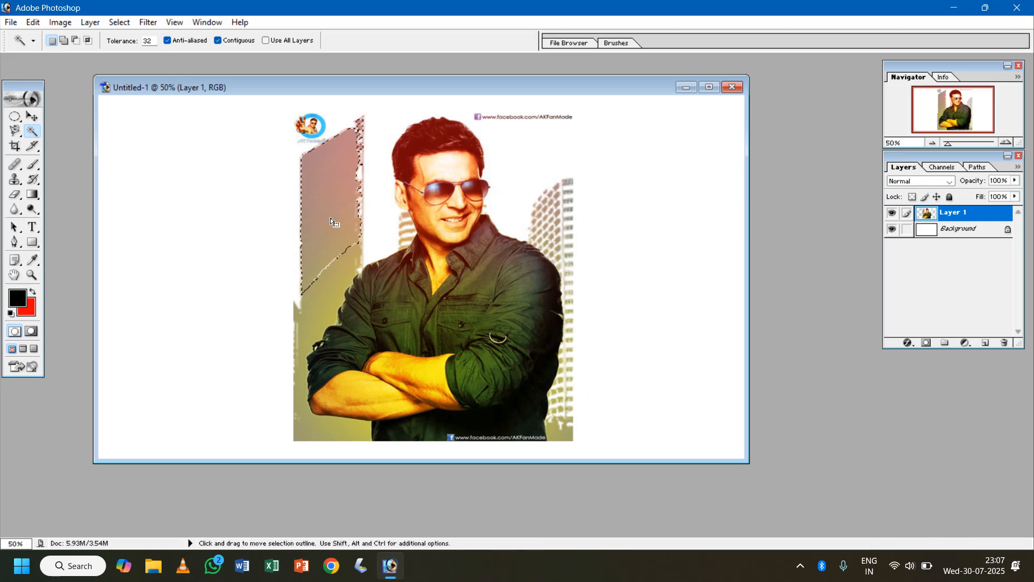
click(330, 228)
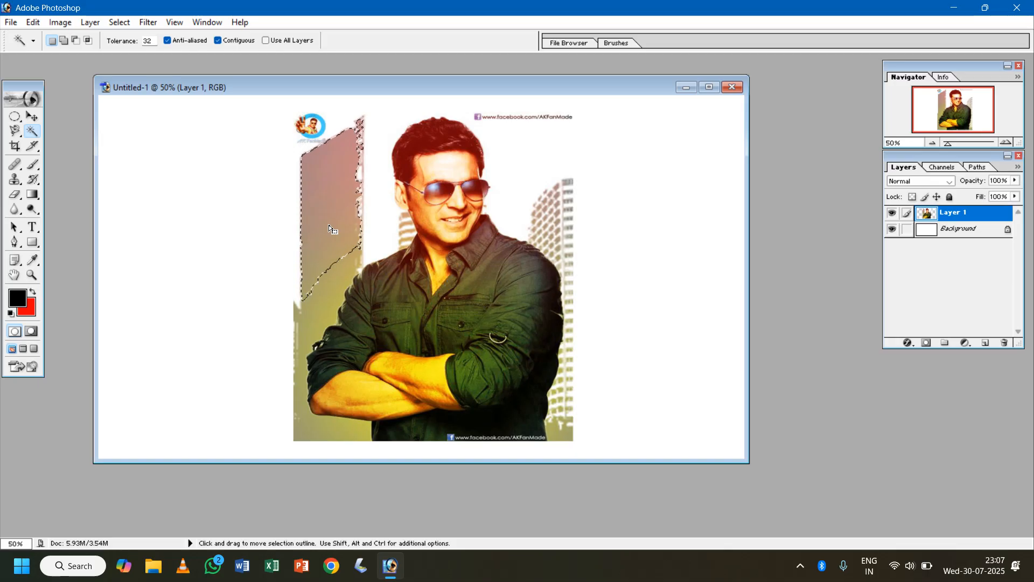
key(ctrl+d)
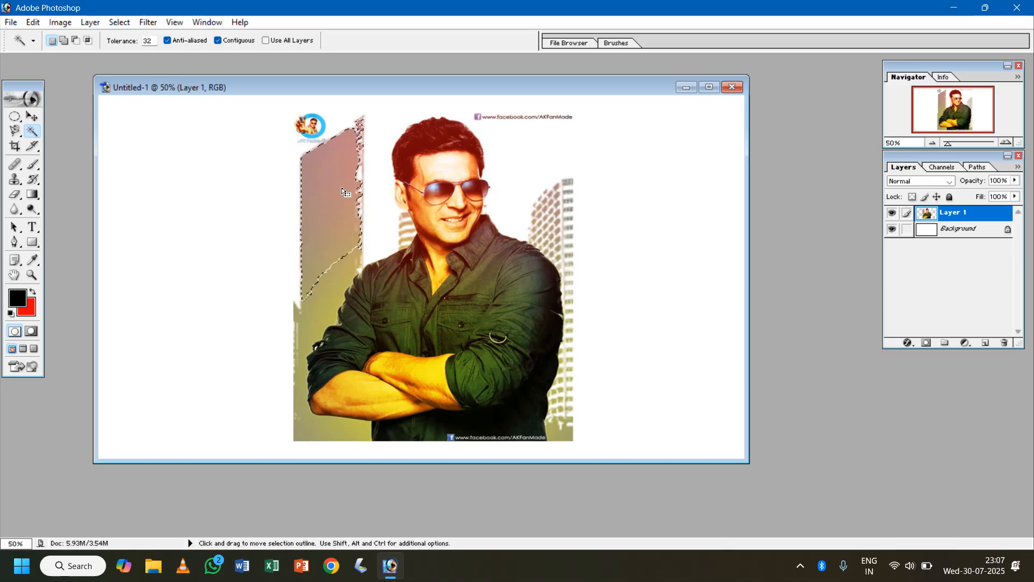
click(330, 163)
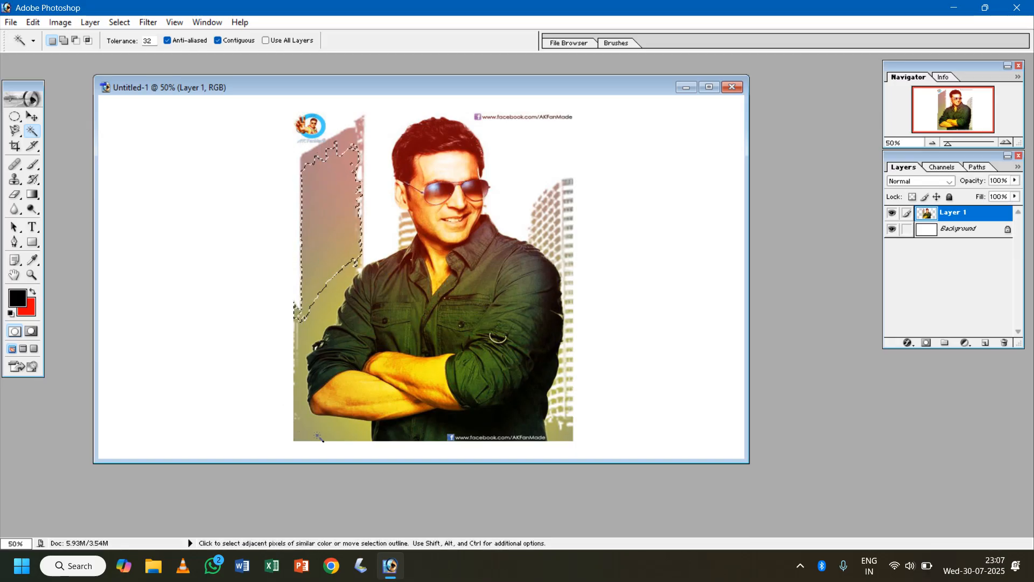
click(325, 282)
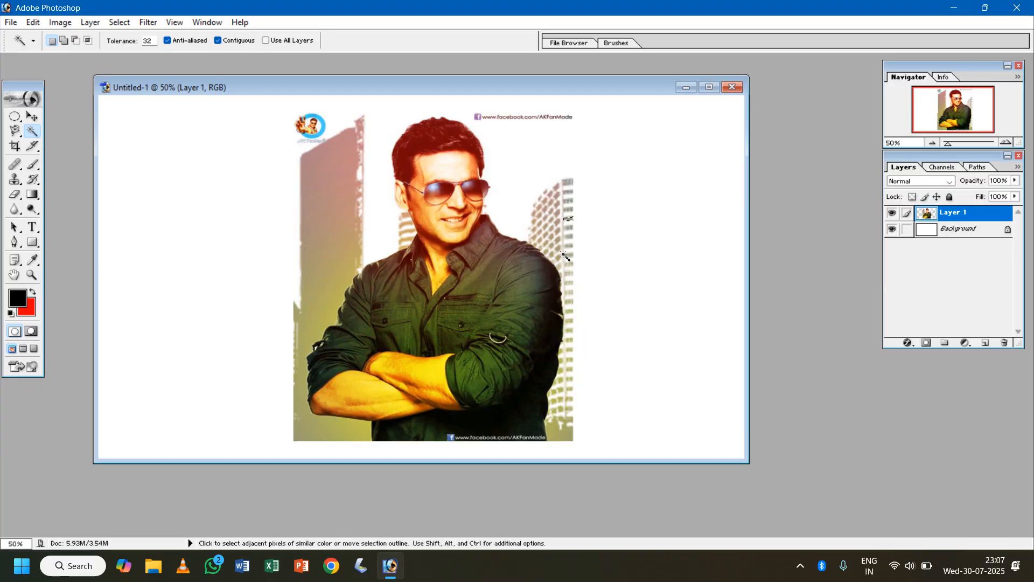
- Try the Magic Wand on the windowed building and both lower corners of the photo, and clear the selection
click(564, 310)
shift+click(567, 399)
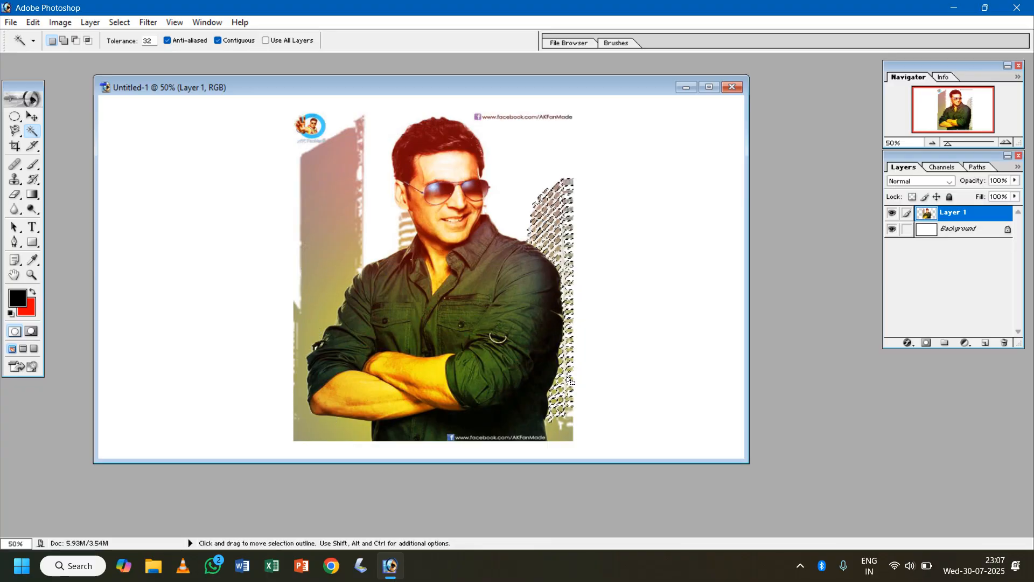
click(568, 425)
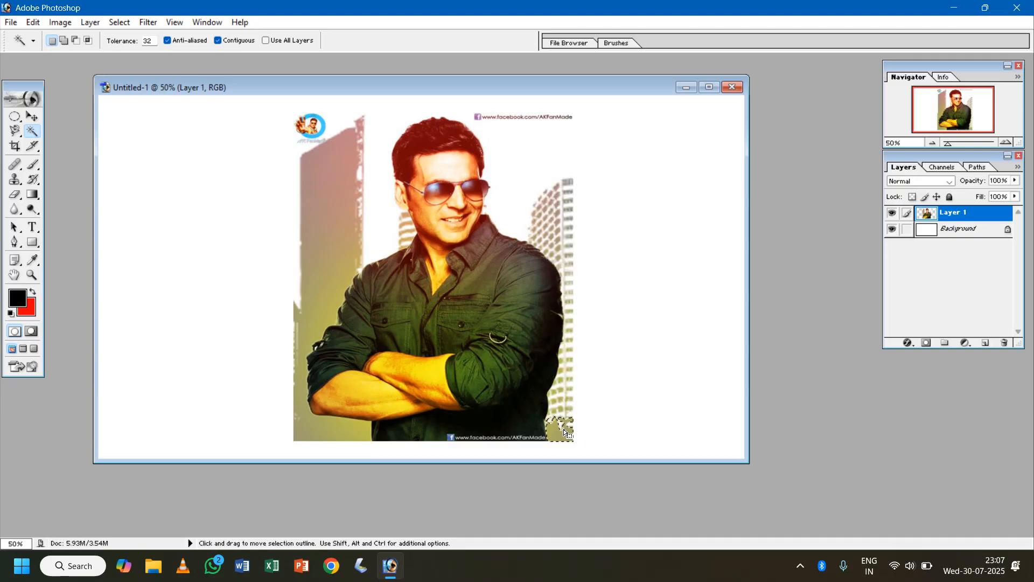
click(304, 434)
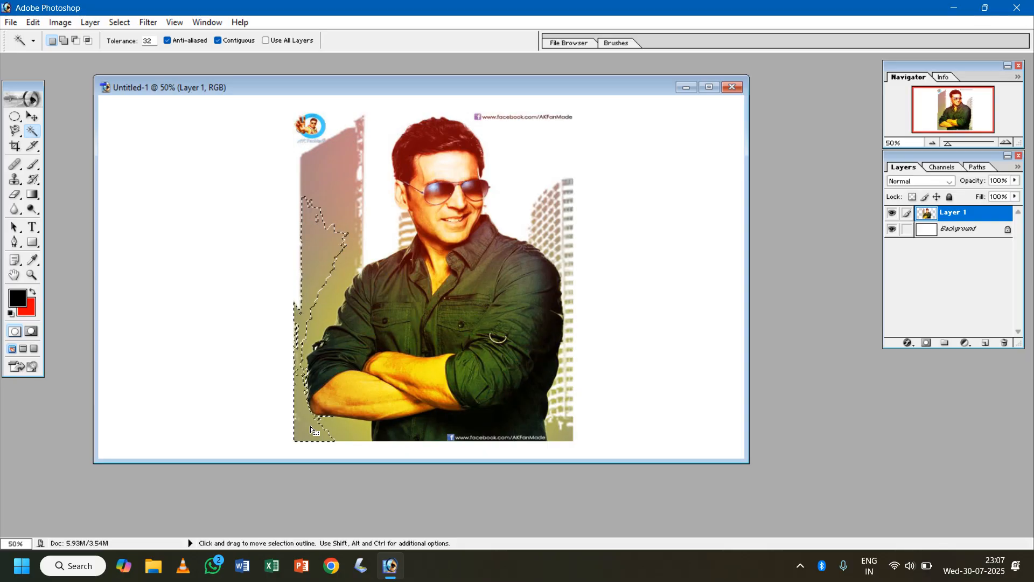
key(ctrl+d)
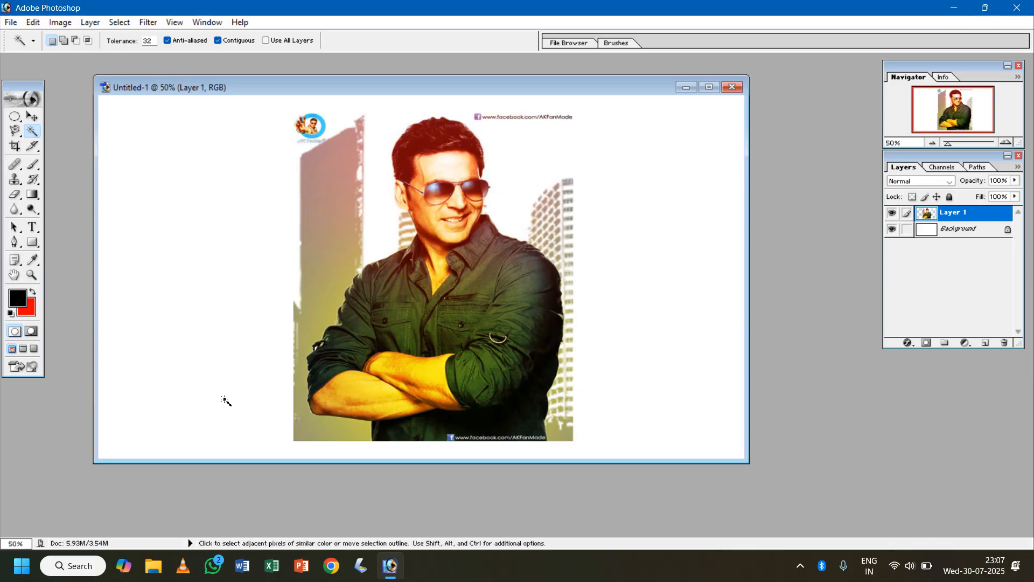
- Sample the middle and upper part of the plain building with the Magic Wand, and deselect
click(342, 244)
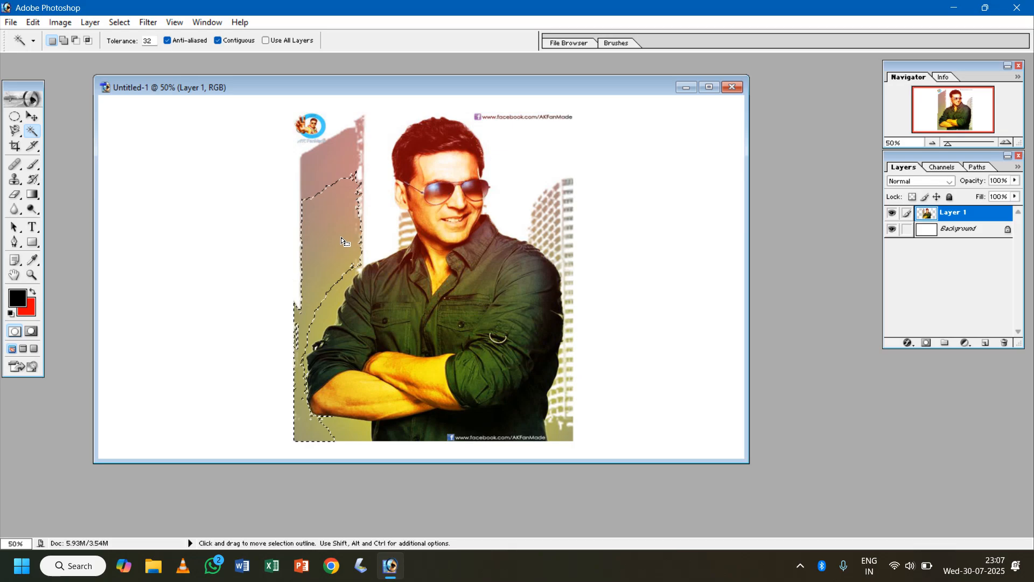
click(327, 162)
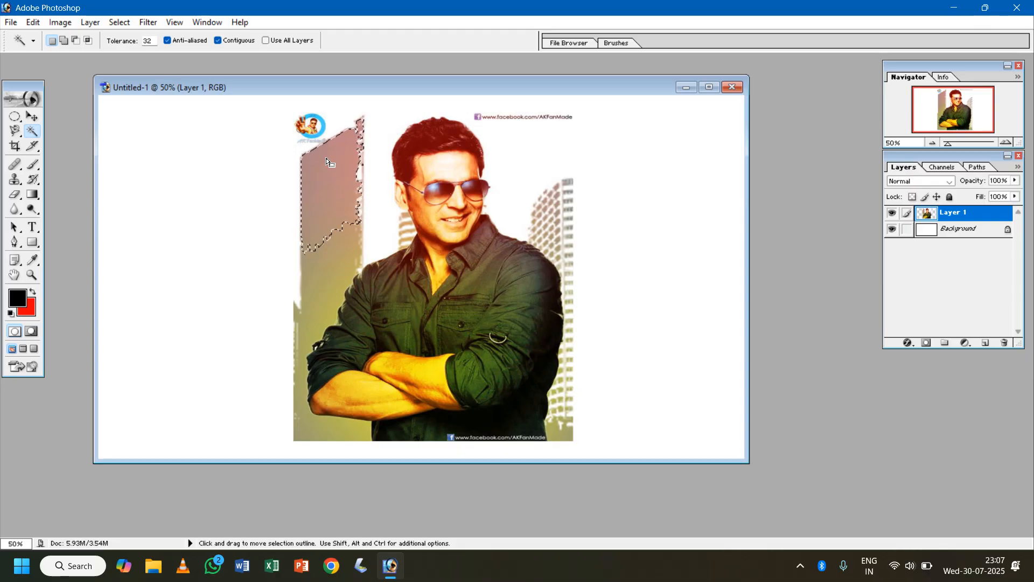
key(ctrl+d)
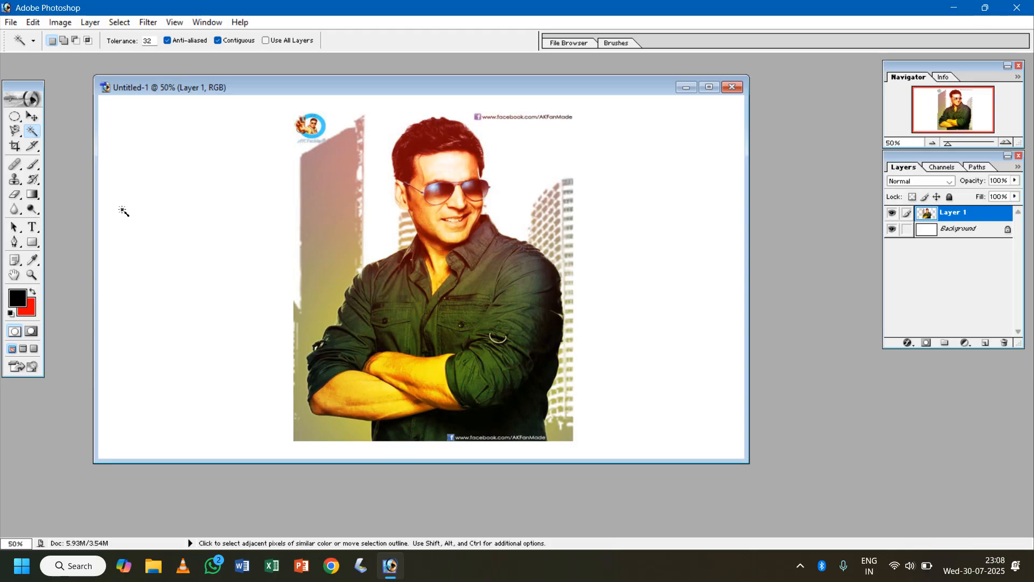
- Select the man by tracing a freehand outline around his whole figure with the Lasso Tool at 0 px feather
click(18, 131)
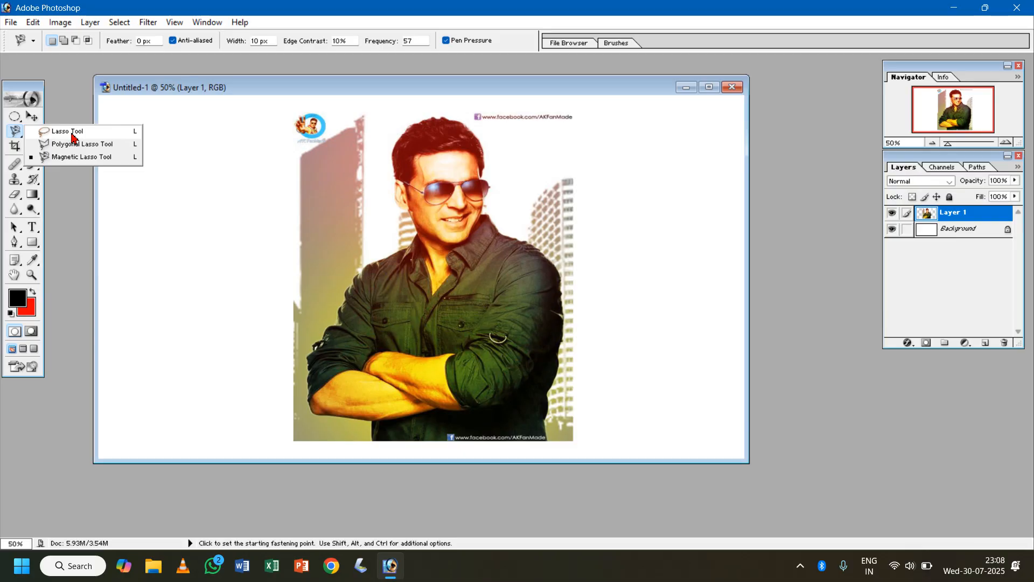
click(71, 133)
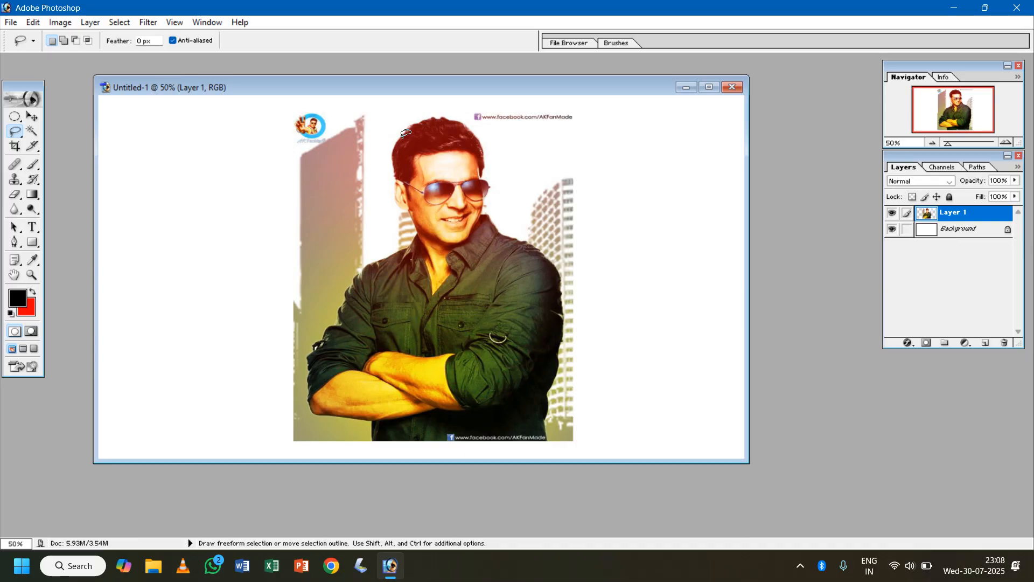
mouse_move(397, 141)
mouse_down()
mouse_move(400, 201)
mouse_move(415, 226)
mouse_move(347, 286)
mouse_move(323, 323)
mouse_move(304, 400)
mouse_move(422, 447)
mouse_move(544, 446)
mouse_move(564, 331)
mouse_move(554, 267)
mouse_move(486, 200)
mouse_move(482, 141)
mouse_move(464, 119)
mouse_move(425, 120)
mouse_move(399, 138)
mouse_up()
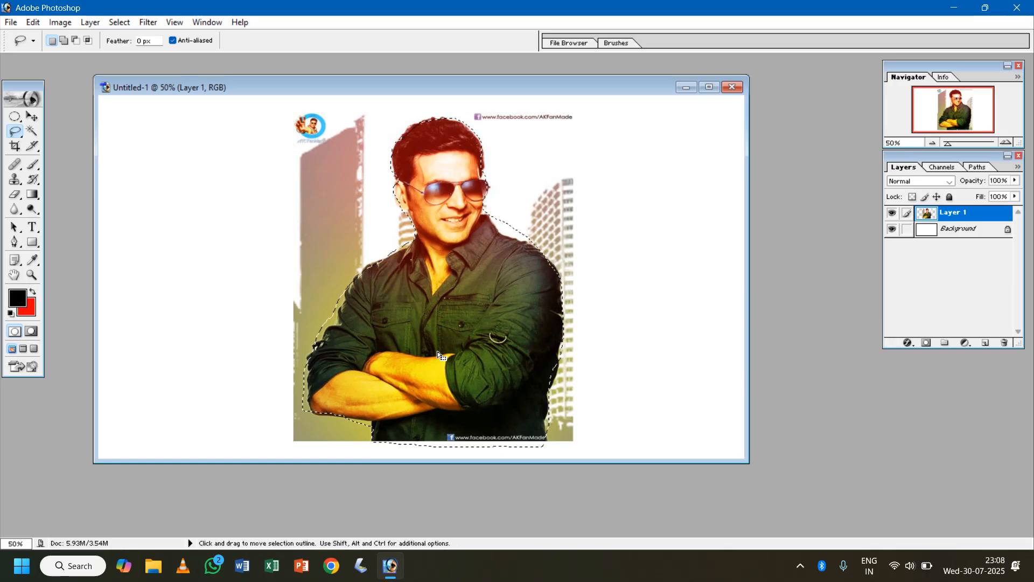
- Copy the selected man to a new layer and move the copy so it partly overlaps the original figure
key(ctrl+j)
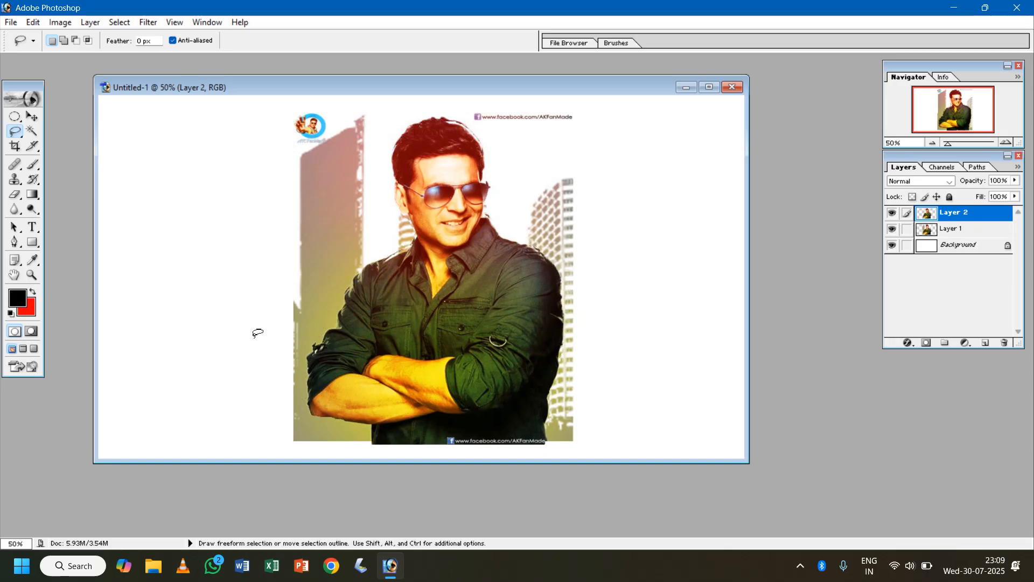
key(v)
drag(429, 325, 644, 306)
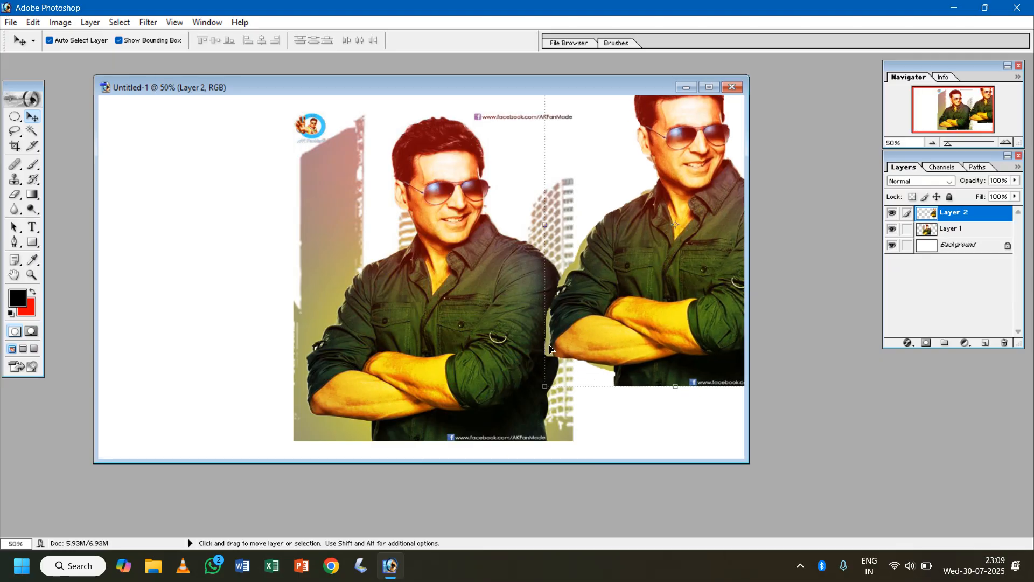
key(ctrl+=)
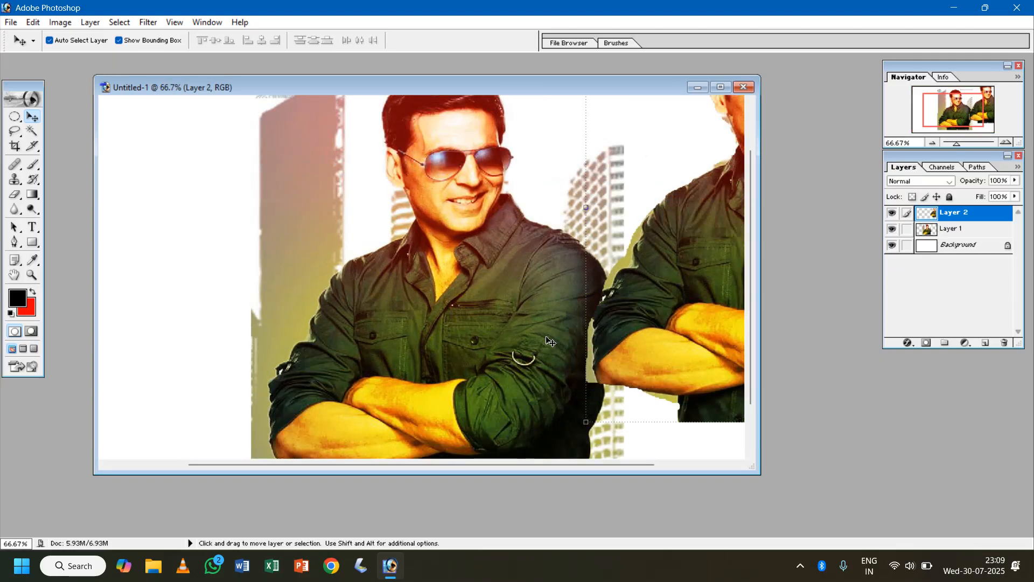
drag(575, 374, 430, 361)
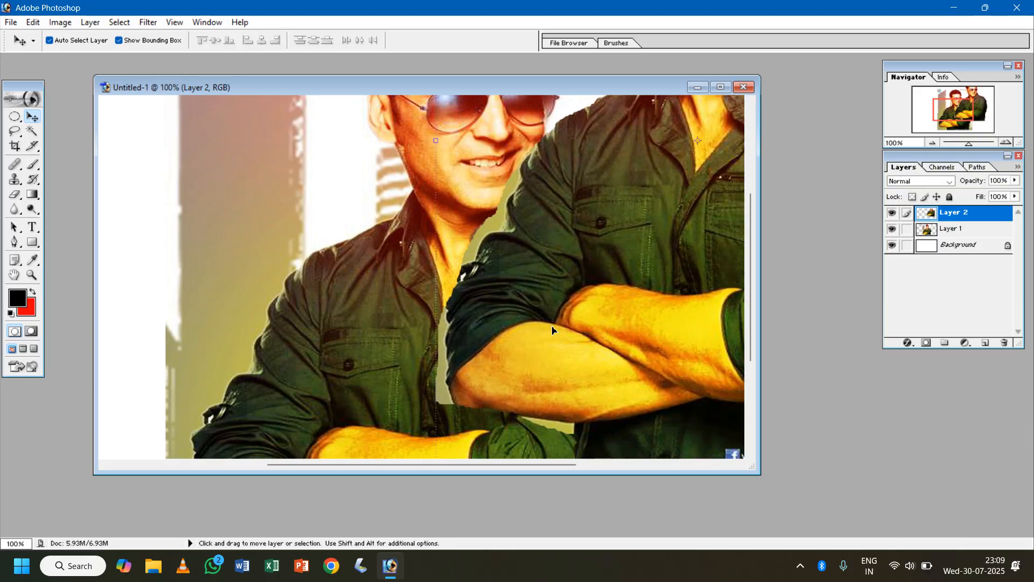
- Undo the moves and the new layer made from the man's selection
key(ctrl+0)
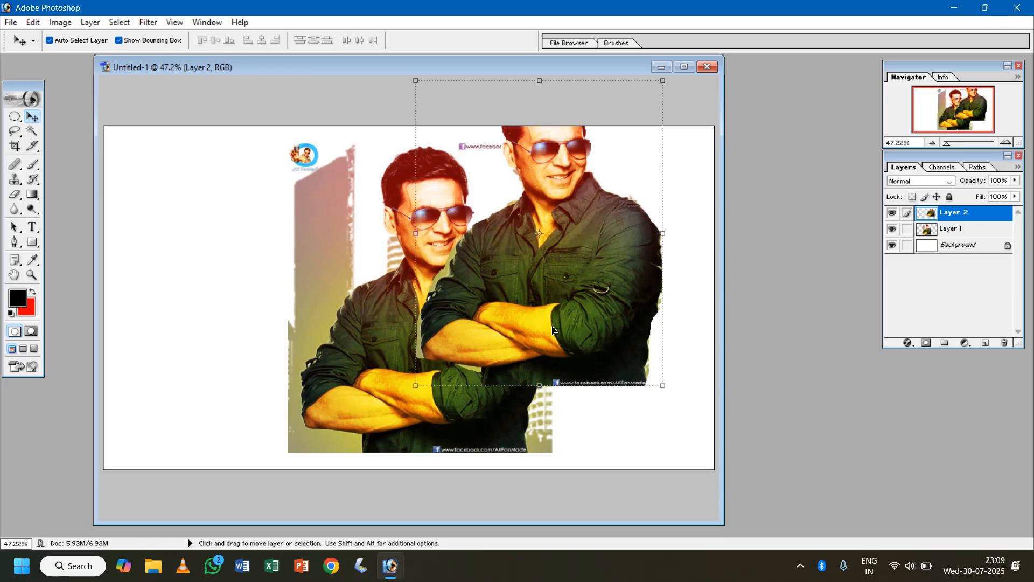
key(ctrl+=)
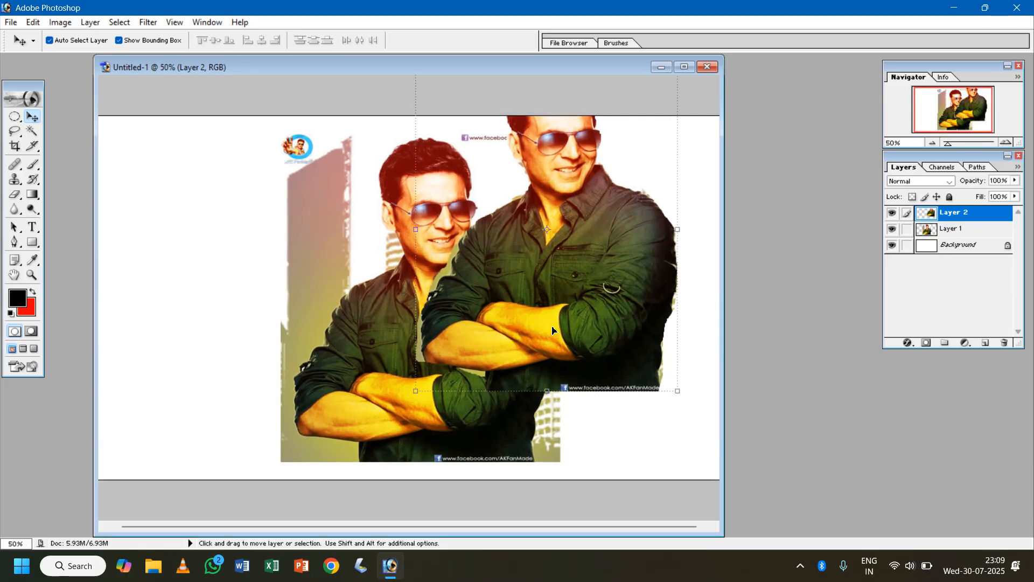
key(ctrl+=)
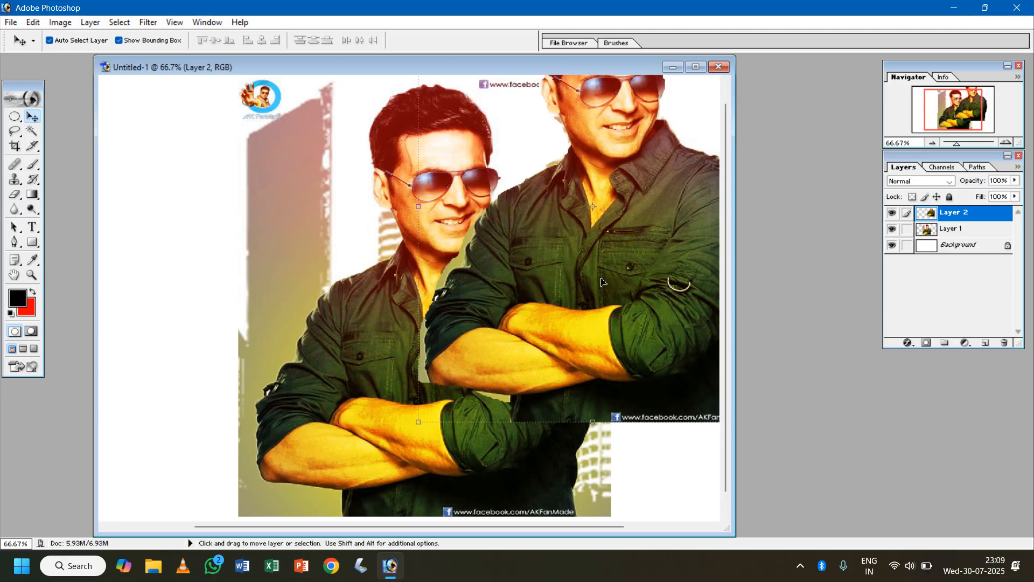
key(ctrl+z)
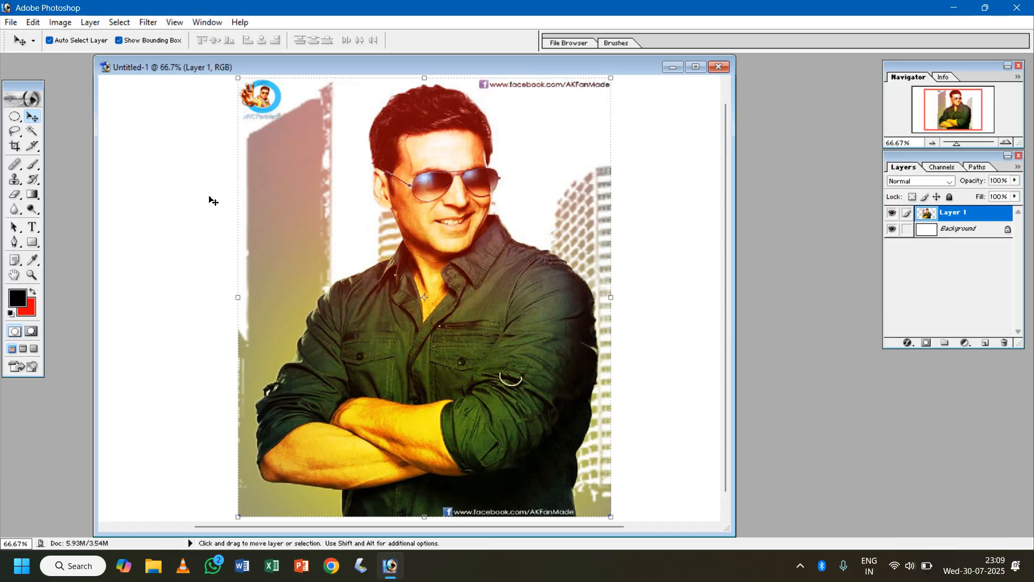
- Draw loose Lasso loops around the plain building and chest, the shoulder by the windowed building, and the head, and deselect
click(15, 130)
mouse_move(248, 204)
mouse_down()
mouse_move(203, 231)
mouse_move(469, 248)
mouse_move(268, 196)
mouse_up()
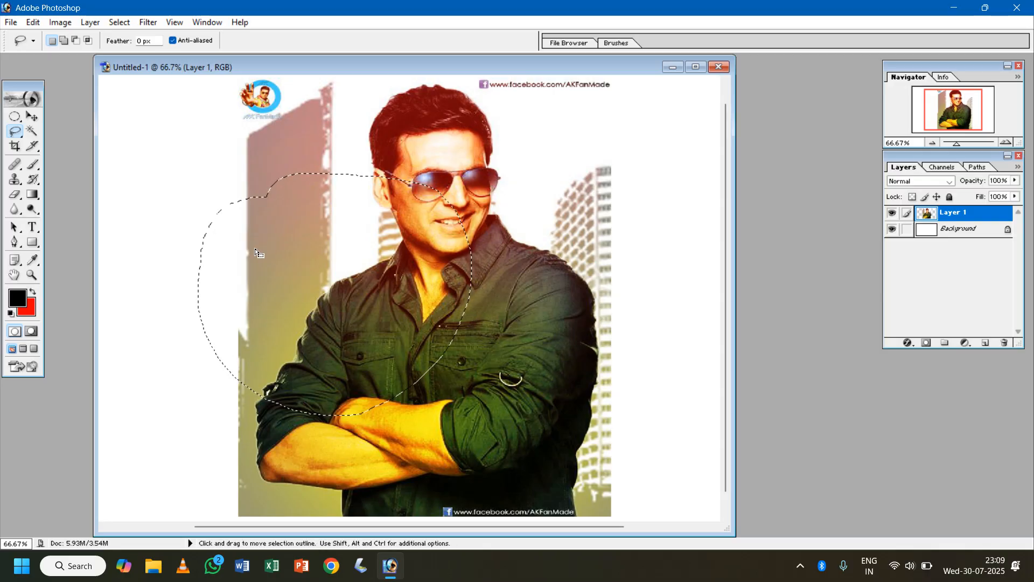
mouse_move(507, 215)
mouse_down()
mouse_move(662, 257)
mouse_move(510, 218)
mouse_up()
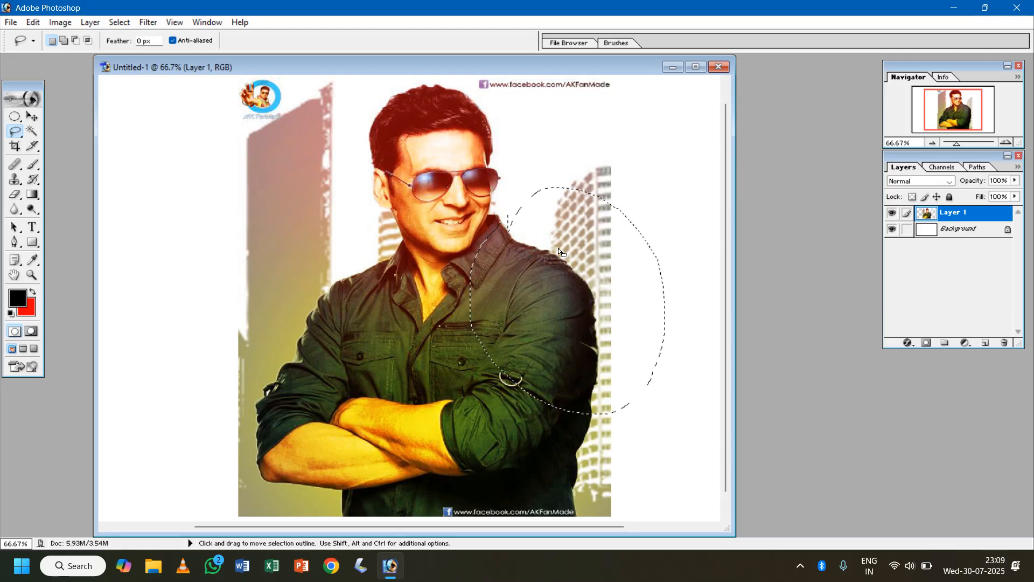
mouse_move(476, 103)
mouse_down()
mouse_move(428, 85)
mouse_move(379, 262)
mouse_move(589, 171)
mouse_move(447, 105)
mouse_move(466, 95)
mouse_up()
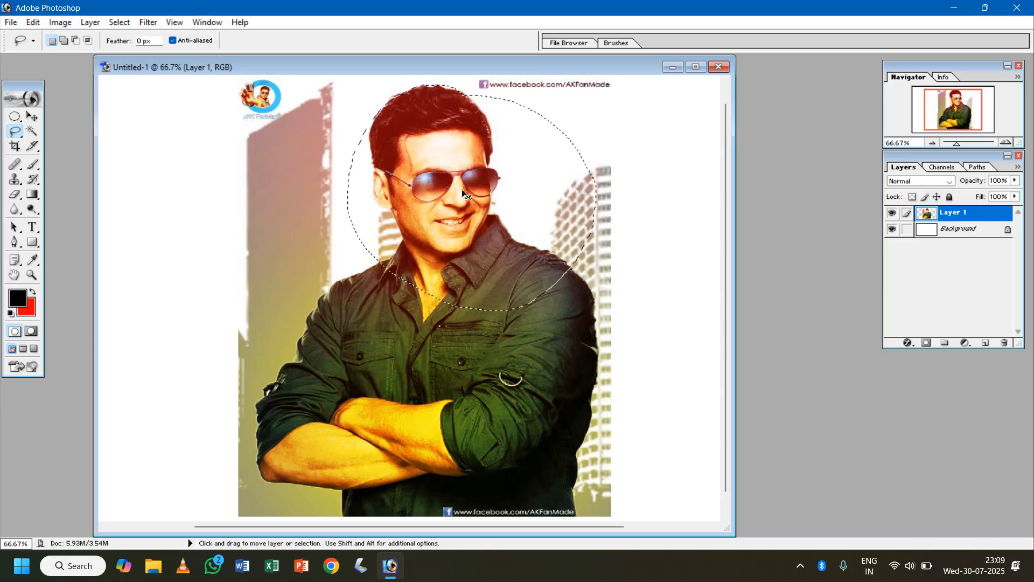
click(461, 189)
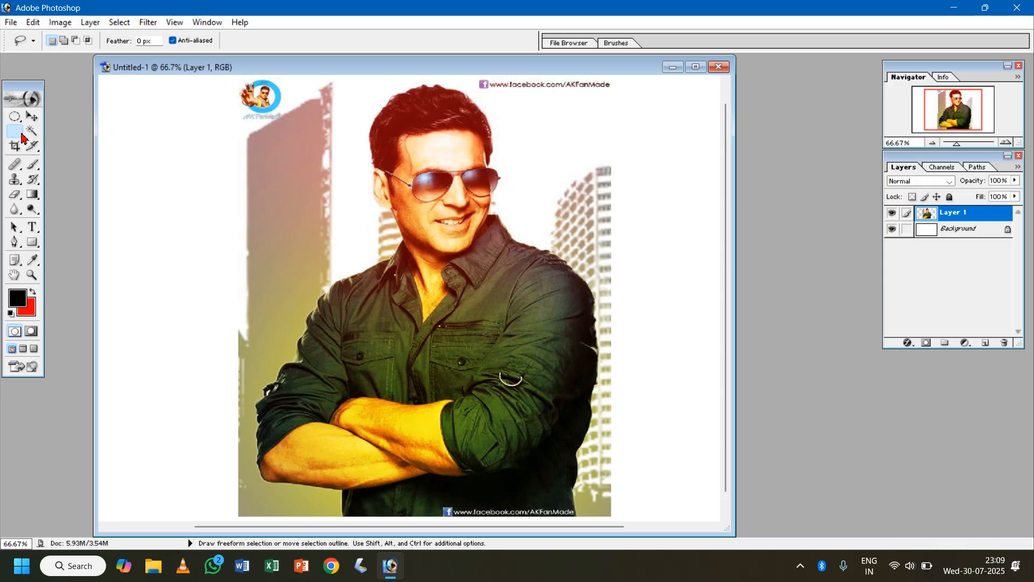
- With the Polygonal Lasso Tool, outline the man from his hair past the ear, neck and shoulder to beside the elbow
click(14, 131)
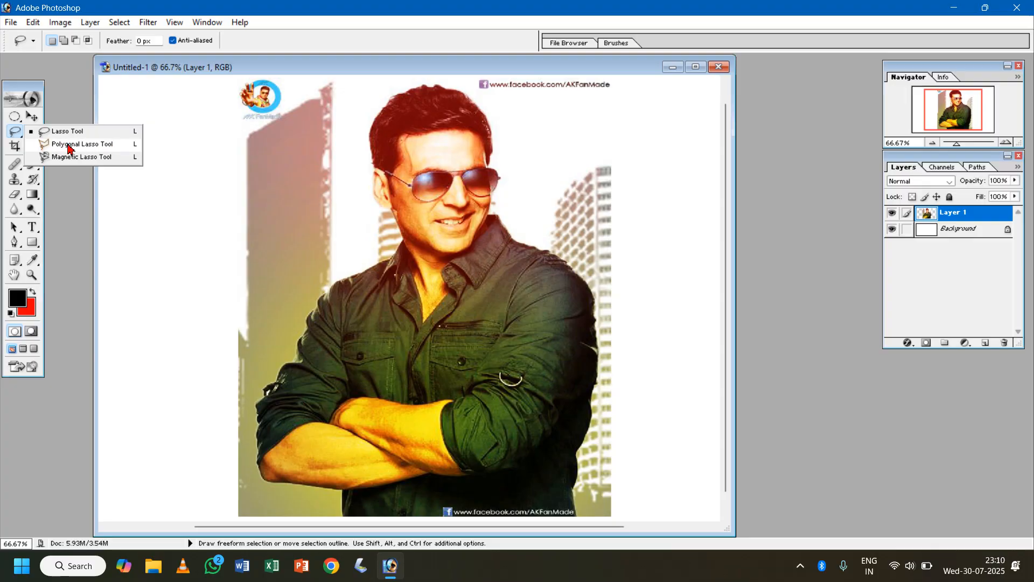
click(82, 144)
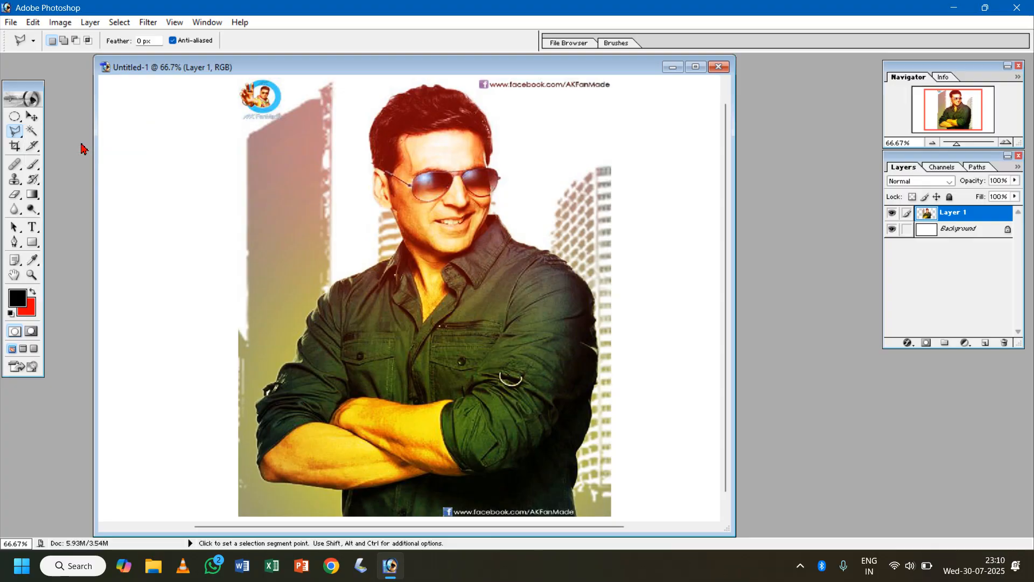
click(384, 105)
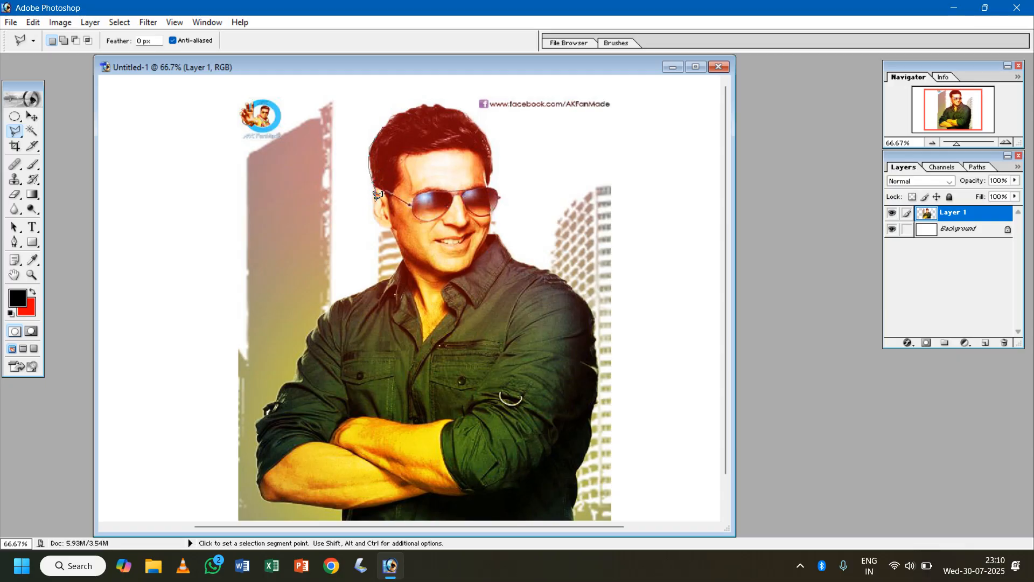
click(372, 211)
click(380, 228)
click(389, 229)
click(400, 252)
click(399, 266)
click(378, 284)
click(360, 296)
click(324, 309)
click(245, 435)
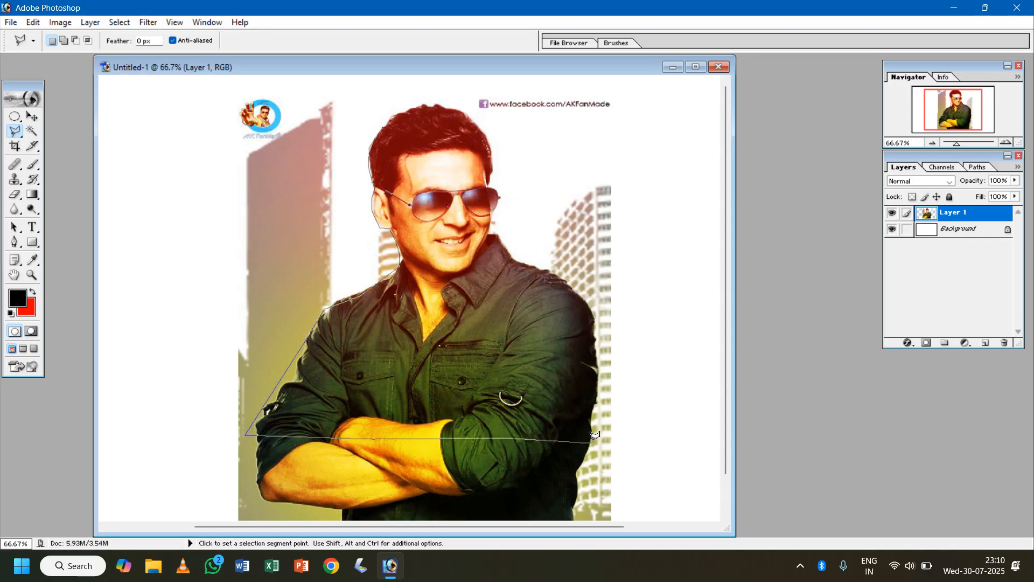
- Continue the polygonal outline straight across the folded arms and up the opposite sleeve to the shoulder
click(591, 443)
click(592, 411)
click(598, 372)
click(598, 356)
click(583, 302)
click(569, 283)
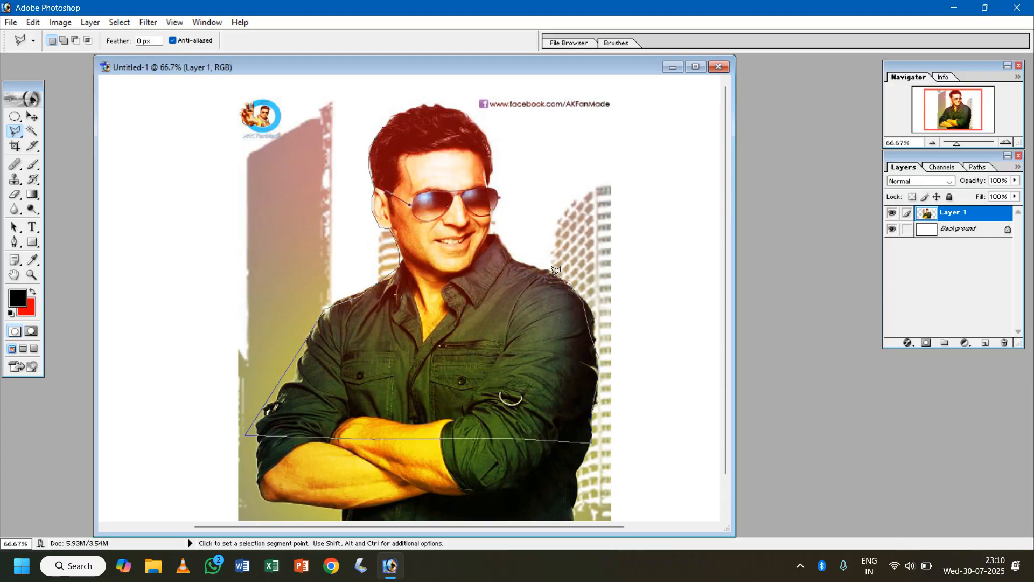
click(548, 270)
- Close the polygonal outline along the collar, face and top of the hair, and deselect
click(495, 224)
click(501, 191)
click(493, 163)
click(473, 114)
click(460, 107)
click(422, 106)
click(403, 110)
click(386, 127)
click(379, 133)
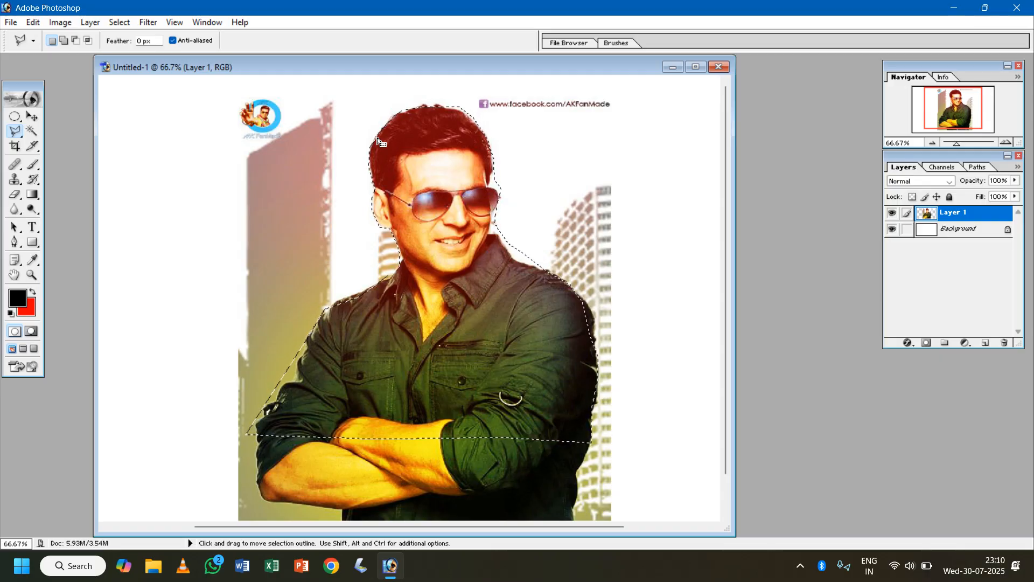
key(ctrl+d)
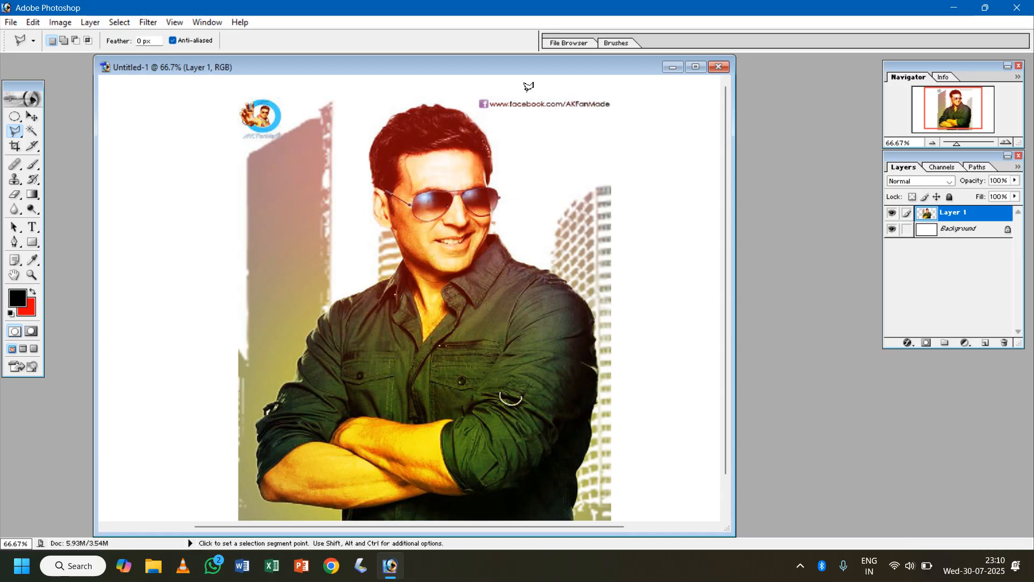
- Draw a rough Polygonal Lasso shape across the forehead and sunglasses at 200% zoom, and deselect it
key(ctrl+plus)
key(ctrl+plus)
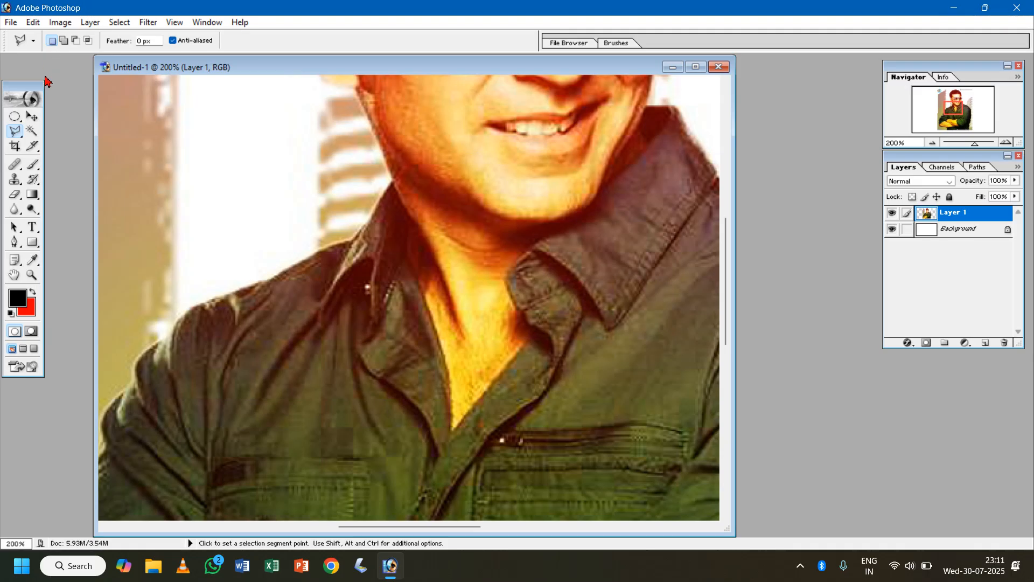
click(33, 117)
drag(463, 218, 495, 251)
drag(498, 190, 445, 391)
click(17, 132)
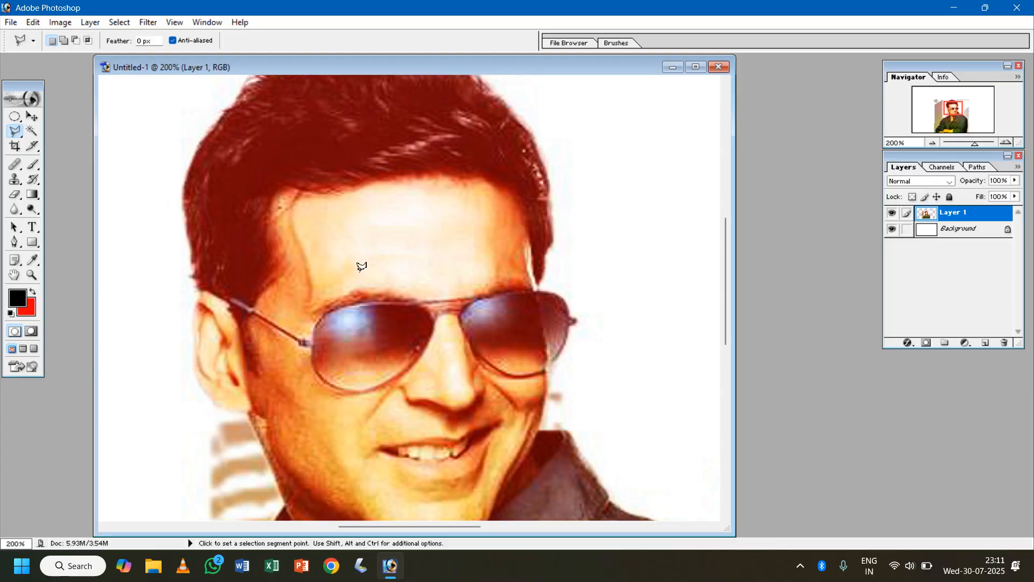
click(359, 270)
click(516, 340)
click(612, 356)
click(624, 351)
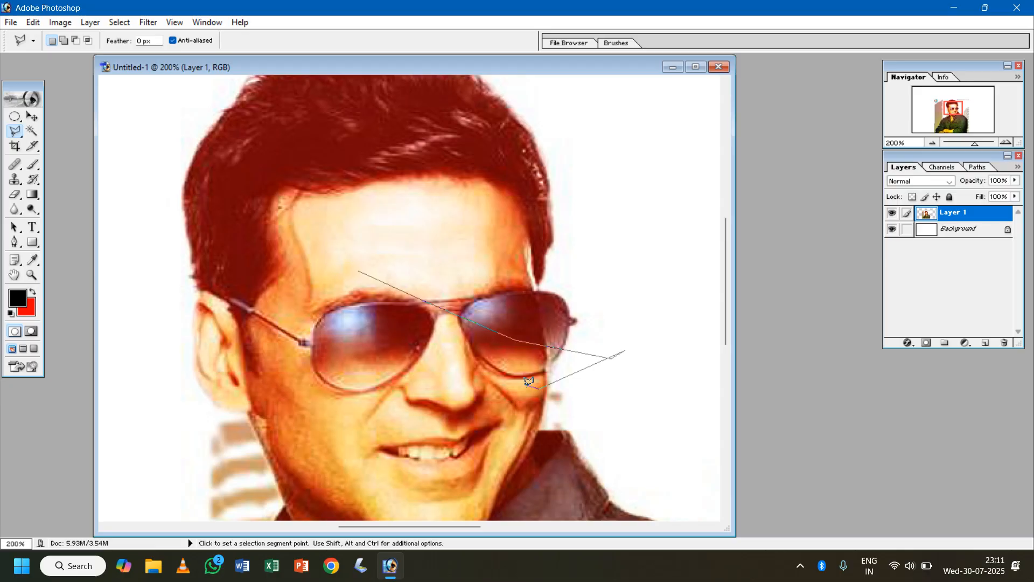
double_click(538, 387)
key(ctrl+d)
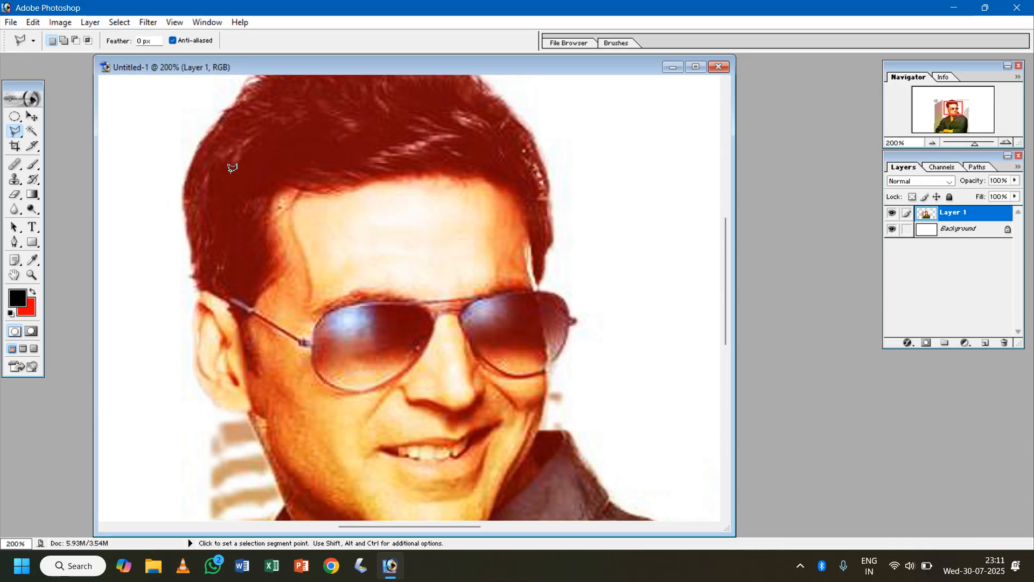
- Examine the zoomed photo by moving the view from the face over the shirt and back to the hair
key(space)
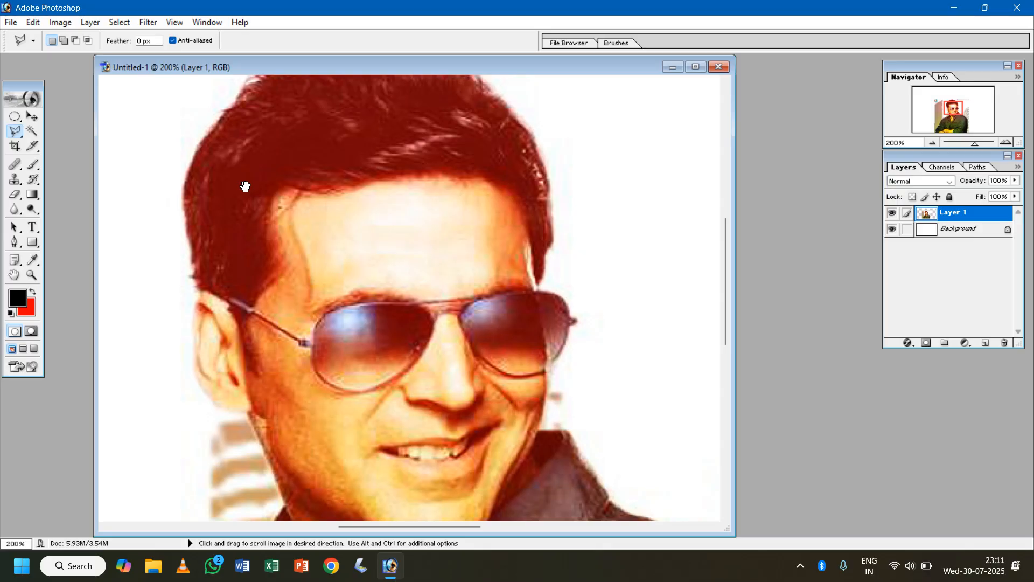
drag(334, 282, 349, 199)
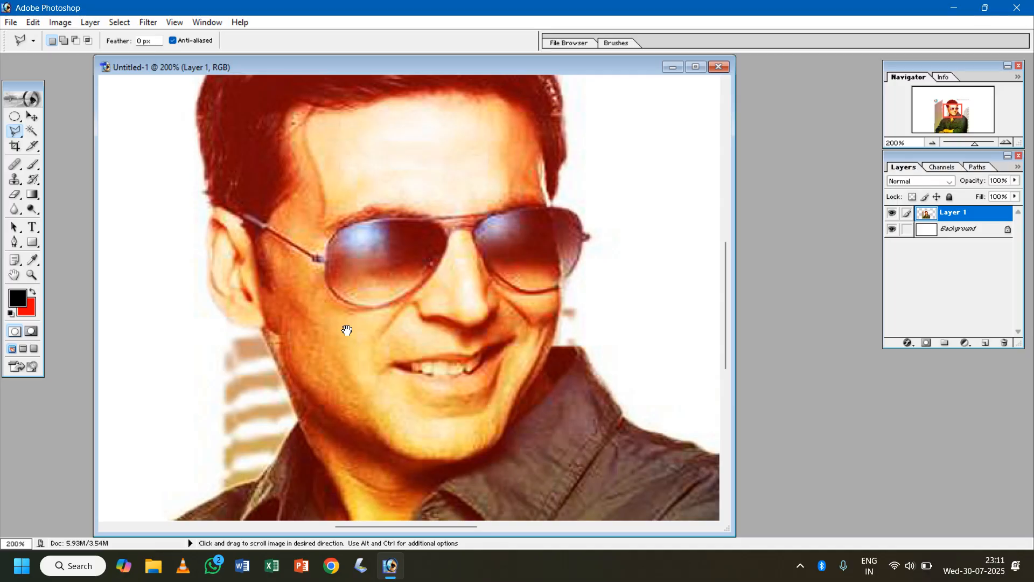
scroll(357, 361, down, 5)
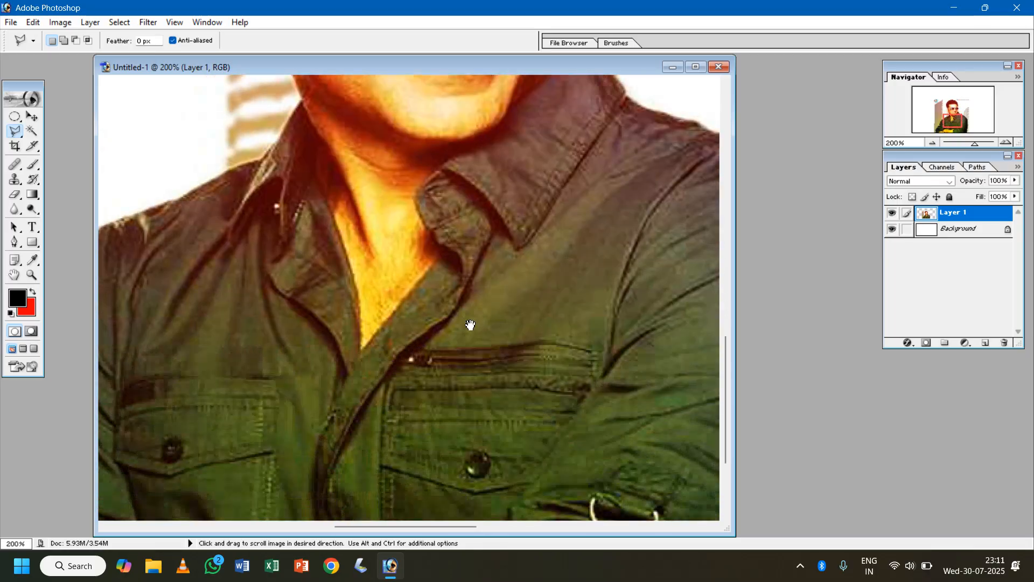
drag(496, 453, 519, 295)
drag(494, 393, 644, 393)
drag(421, 232, 464, 411)
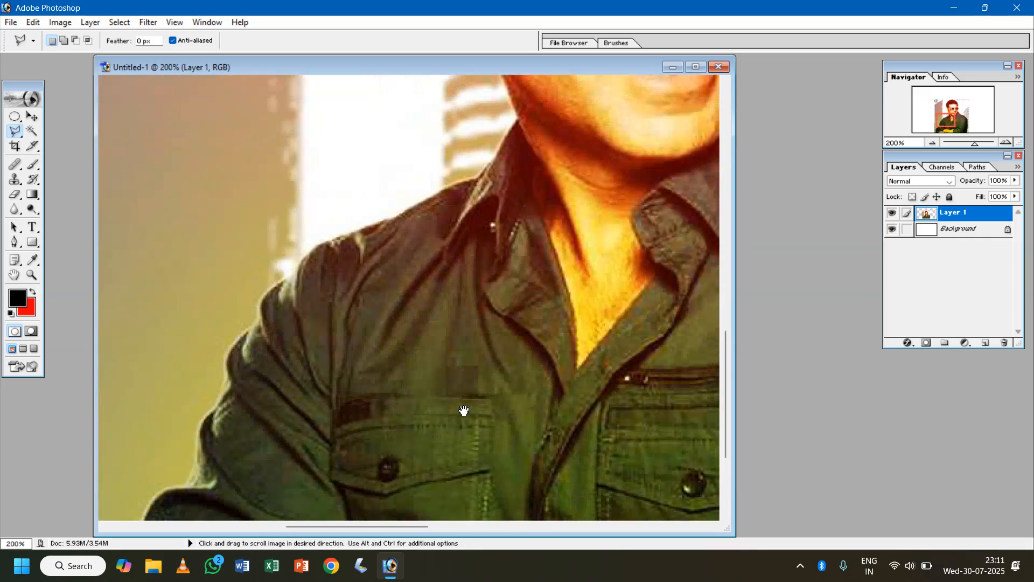
scroll(464, 411, up, 12)
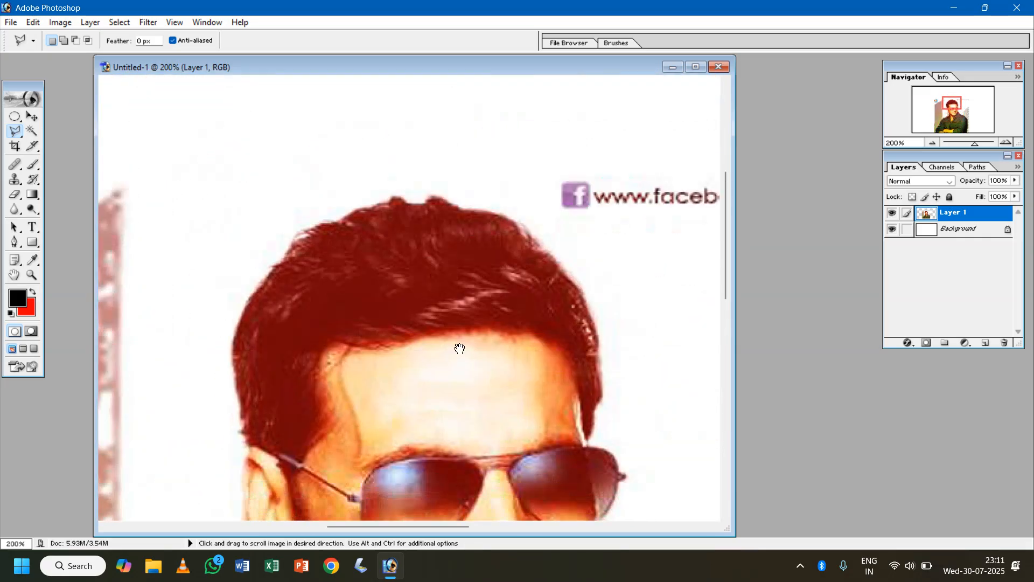
drag(459, 349, 464, 309)
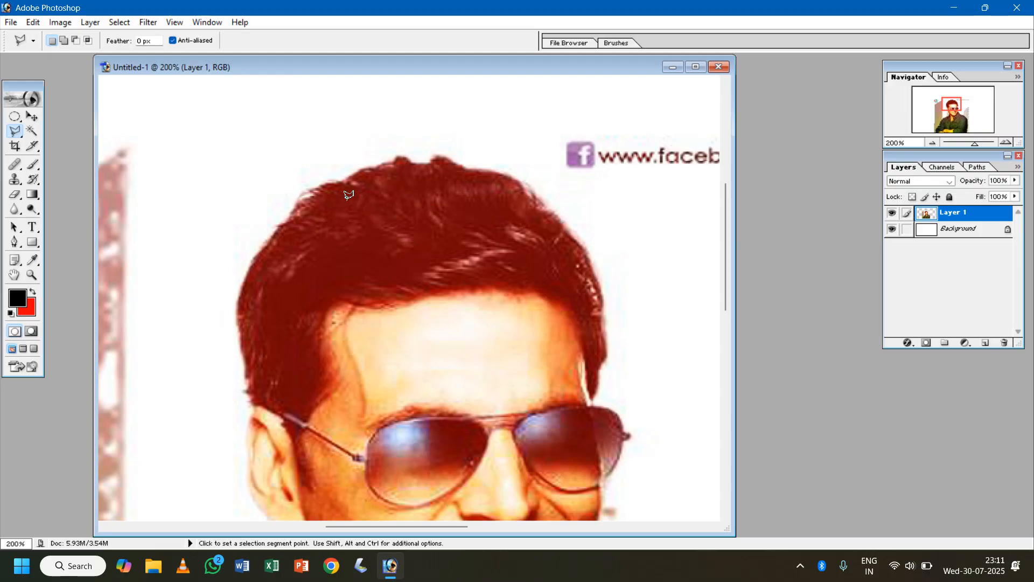
- Start a rough Polygonal Lasso outline across the man's hair and cancel it before closing
click(313, 194)
click(257, 234)
click(252, 265)
click(289, 324)
click(386, 277)
click(464, 230)
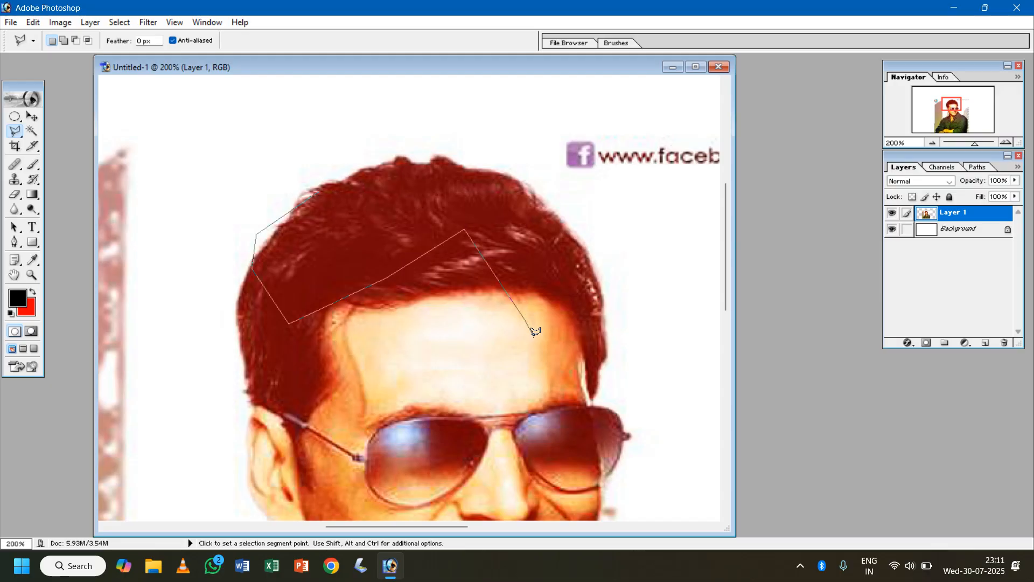
key(Escape)
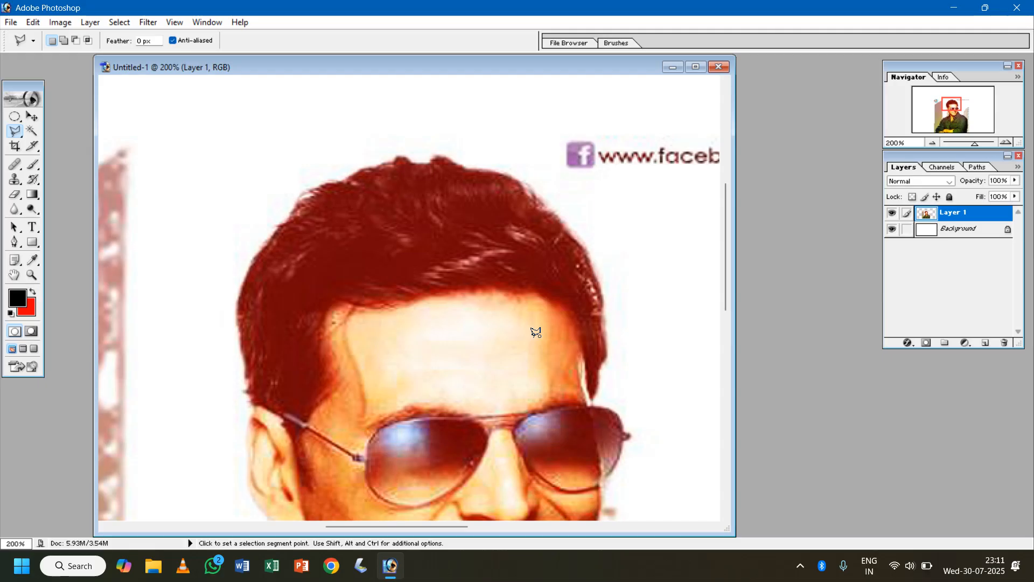
click(534, 334)
double_click(541, 319)
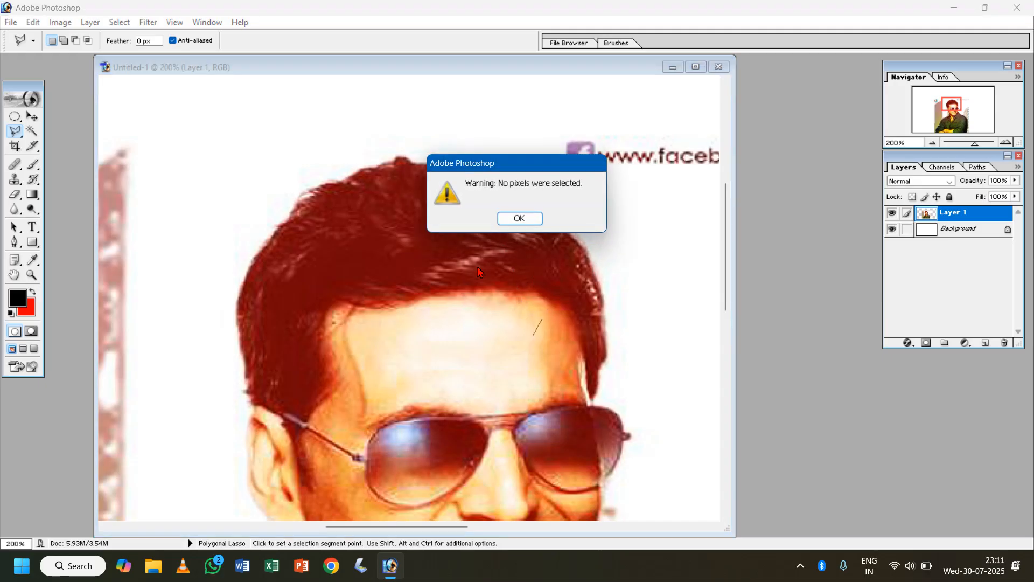
click(527, 220)
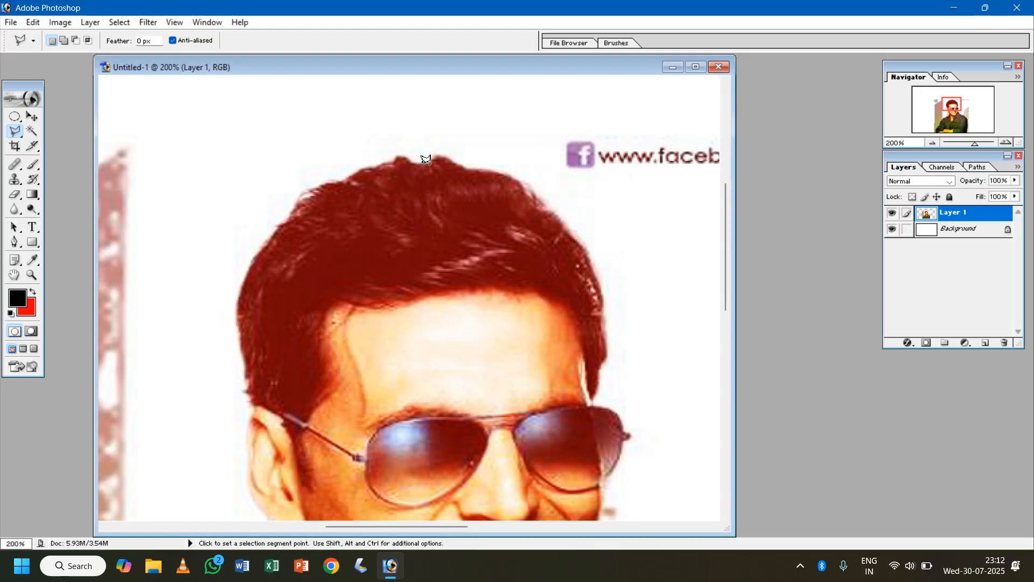
- Start a Polygonal Lasso outline at the top of the man's hair and trace down the hair edge to the ear at 200% zoom
click(403, 160)
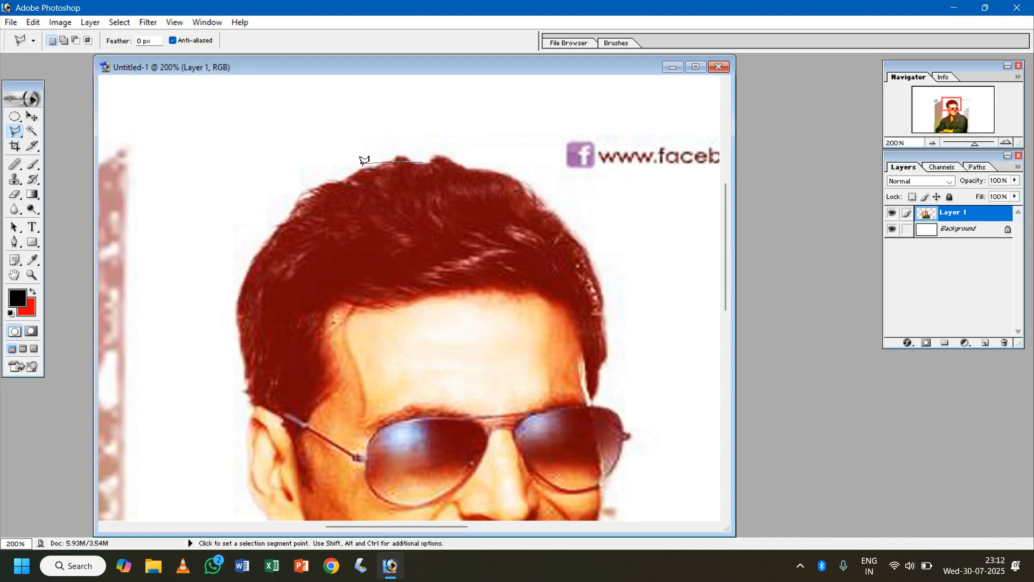
click(327, 185)
click(237, 309)
click(247, 381)
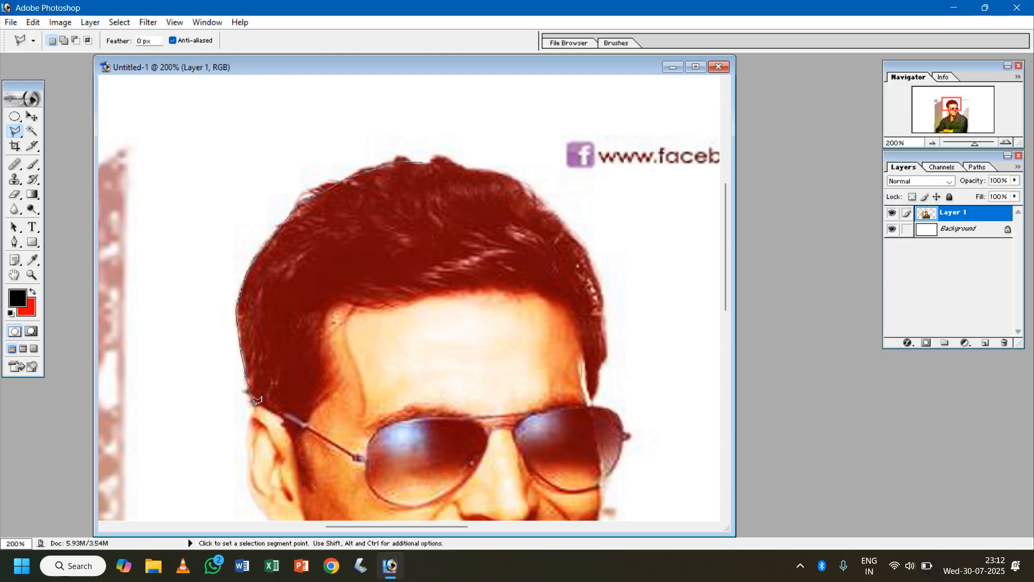
drag(261, 401, 310, 274)
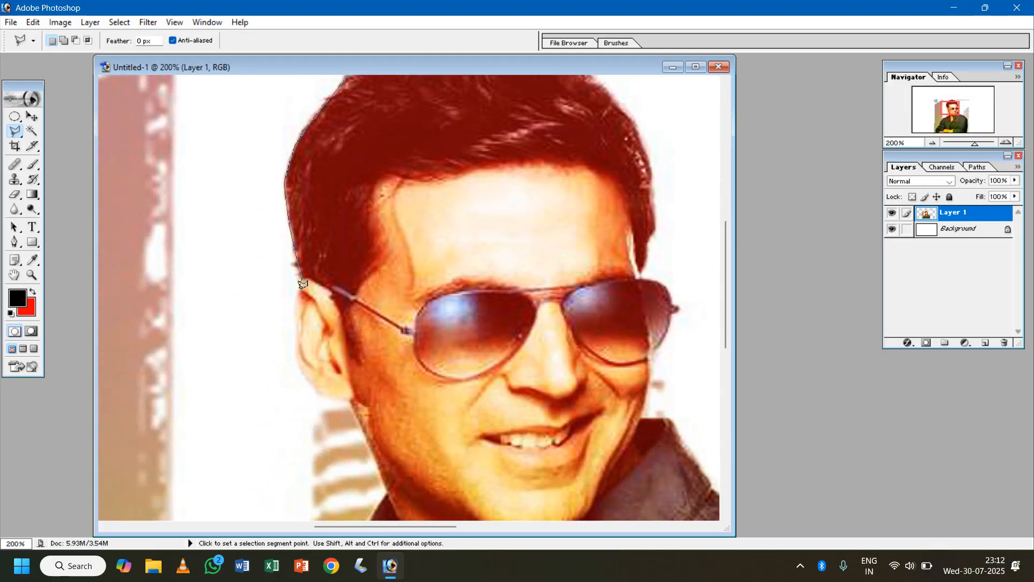
- Continue the polygonal outline around the outer edge of the ear to the jaw below the earlobe
click(301, 280)
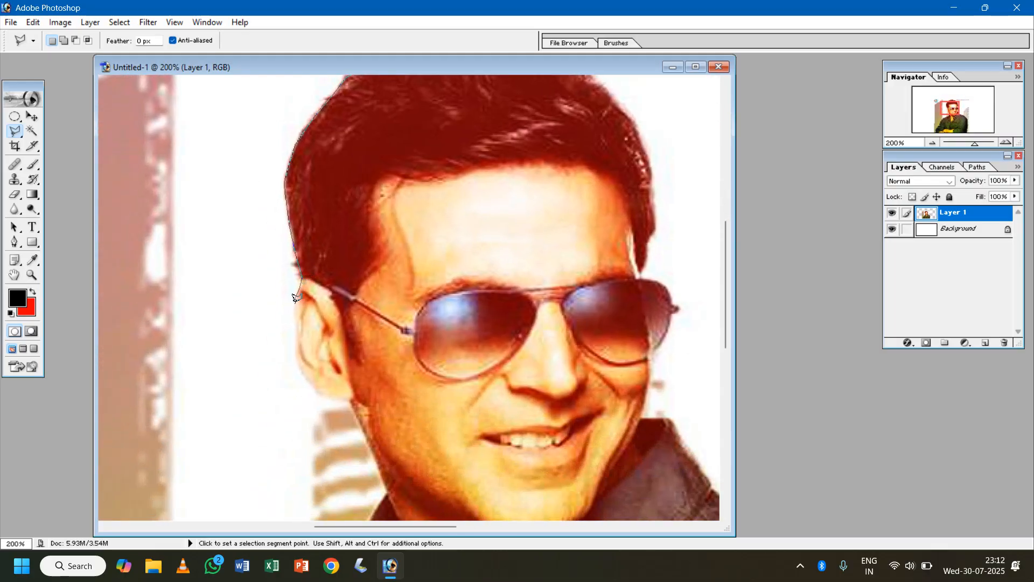
click(292, 341)
click(295, 363)
click(301, 377)
click(316, 392)
drag(351, 402, 367, 267)
click(365, 265)
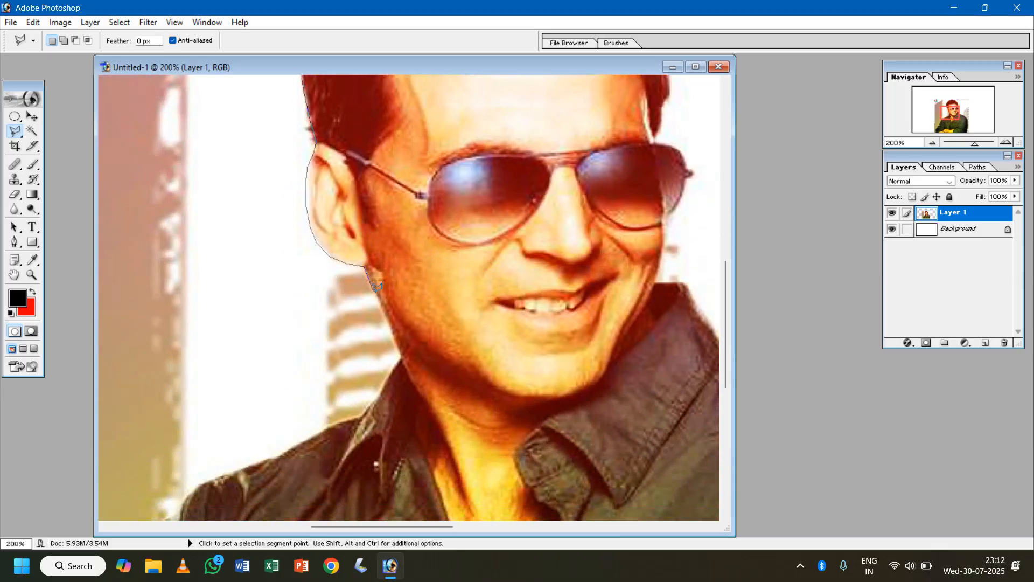
- Extend the outline down the jaw and neck, over the shirt collar and along the adjoining shoulder
click(393, 327)
click(401, 355)
click(361, 418)
click(260, 465)
drag(200, 489, 354, 227)
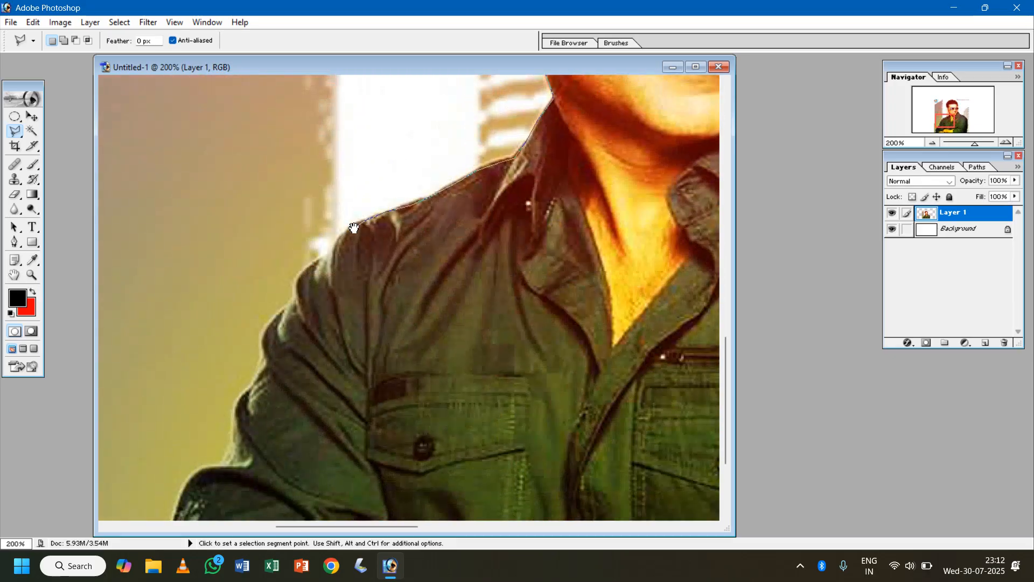
- Trace the outline from the shoulder down the outer edge of the upper sleeve to the elbow fold
click(342, 232)
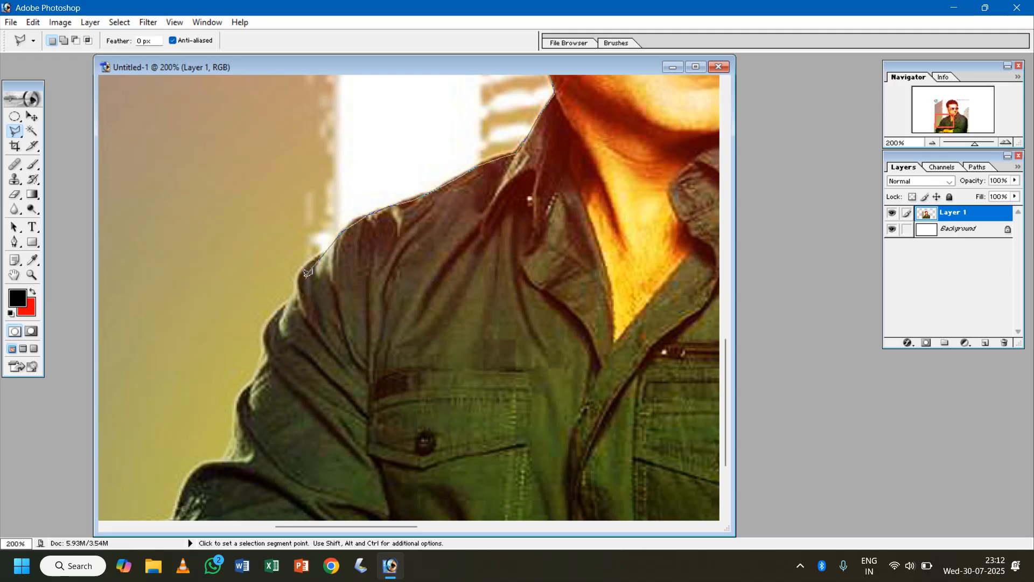
drag(264, 344, 255, 384)
click(251, 392)
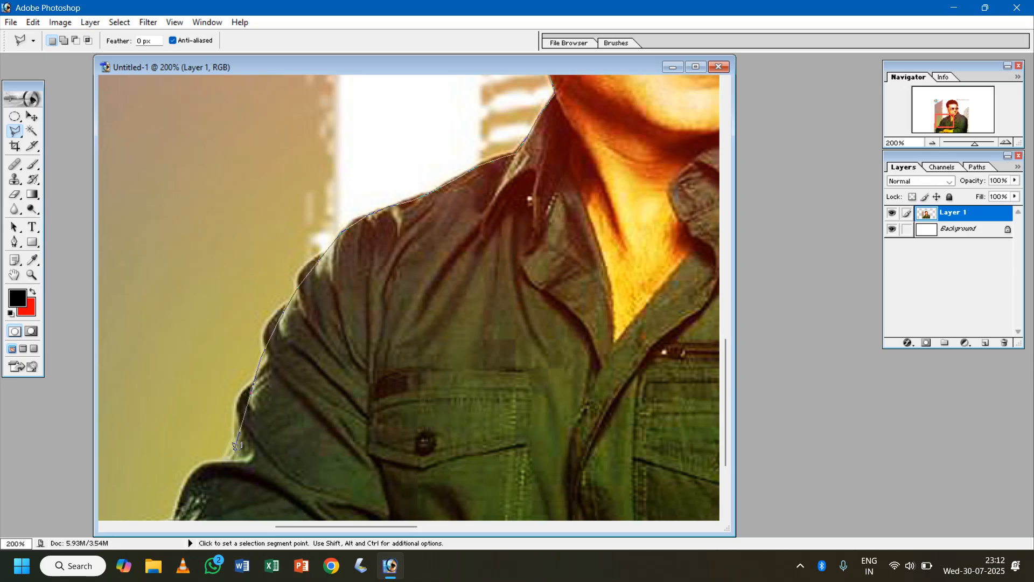
click(234, 447)
click(224, 466)
- Trace the outline around the lower sleeve and along the photo's bottom edge beneath the crossed arms to the other sleeve
mouse_move(224, 466)
mouse_down()
mouse_move(311, 328)
mouse_move(332, 318)
mouse_up()
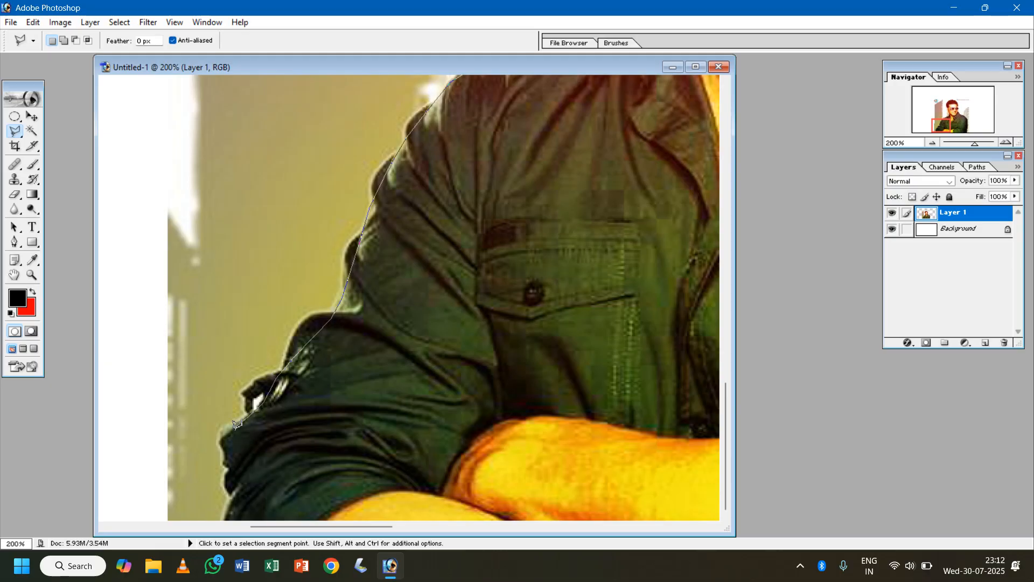
click(226, 444)
click(225, 466)
drag(226, 464, 264, 233)
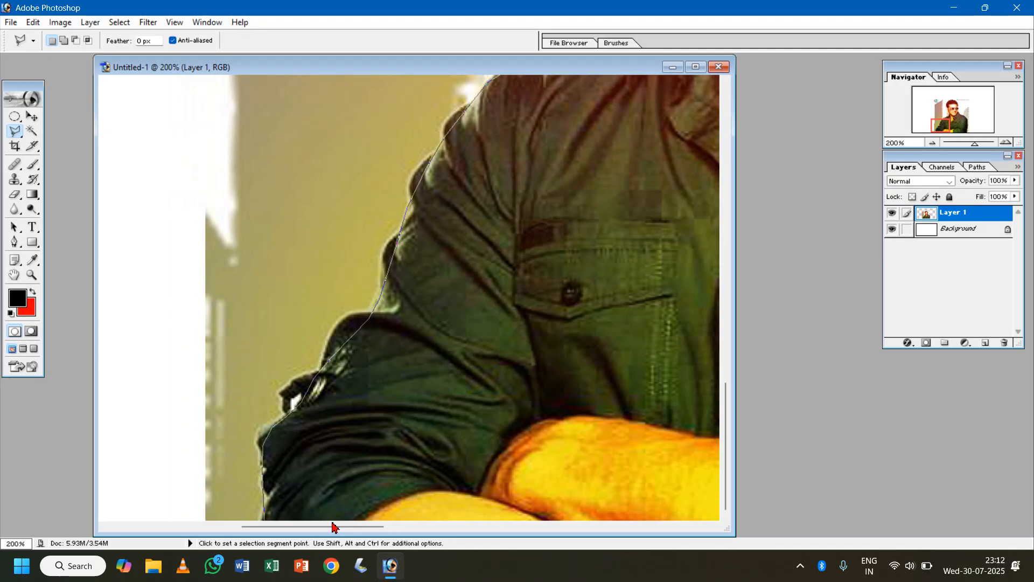
drag(443, 496, 267, 468)
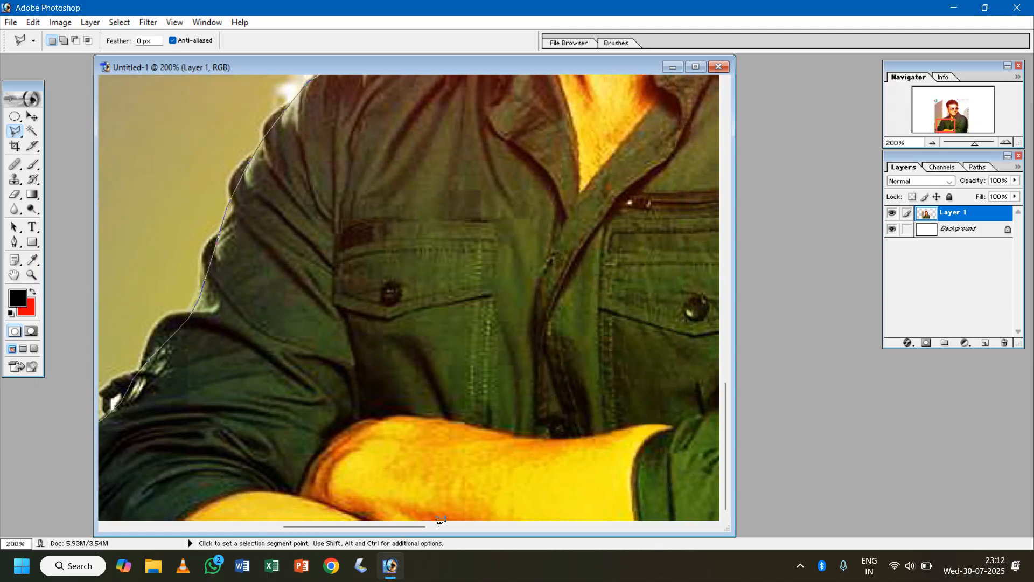
drag(670, 499, 372, 463)
drag(653, 518, 469, 499)
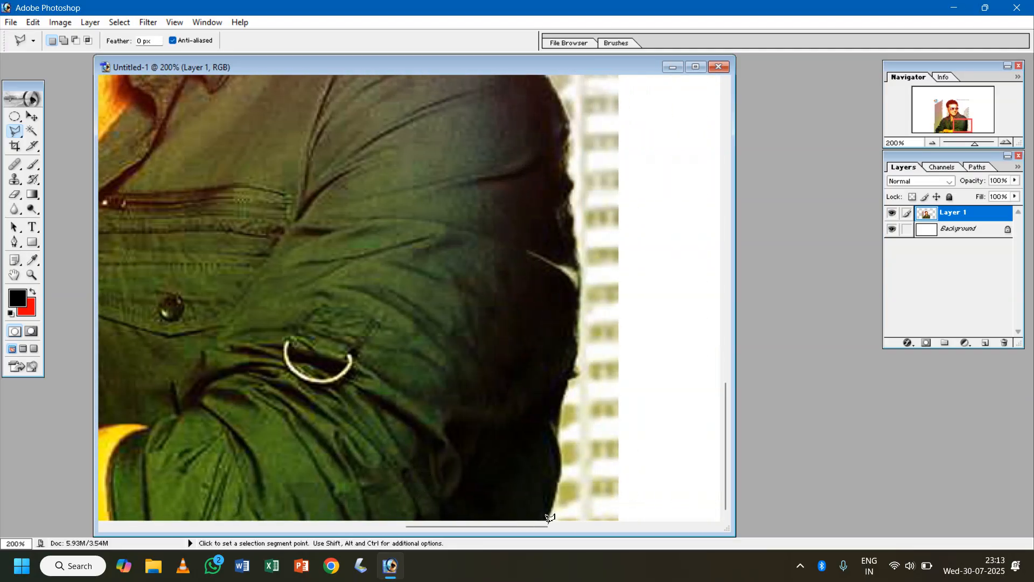
- Continue the outline up the outer edge of the opposite sleeve to the upper arm
click(559, 476)
click(555, 452)
click(557, 427)
click(562, 406)
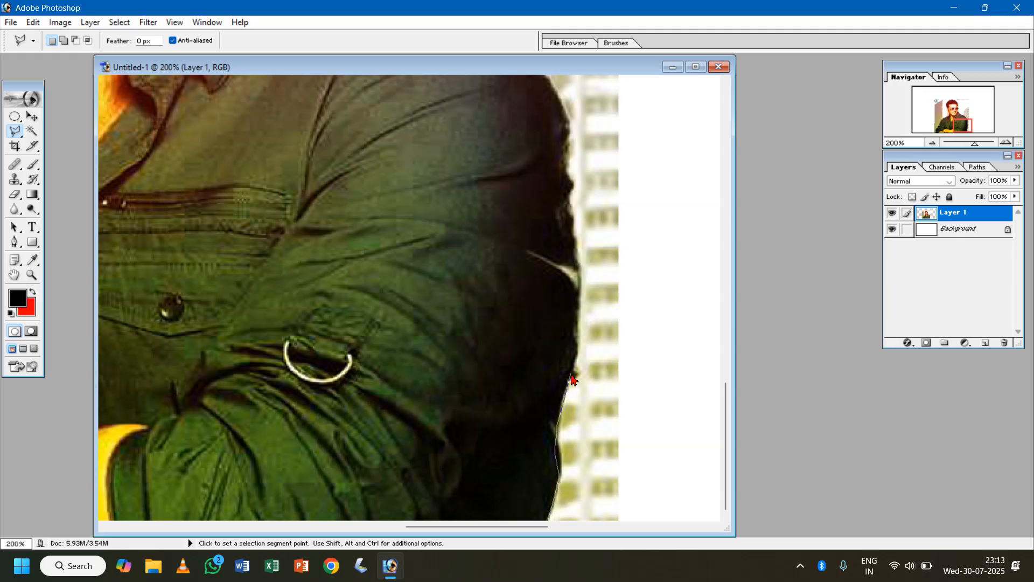
click(576, 342)
click(578, 322)
click(575, 281)
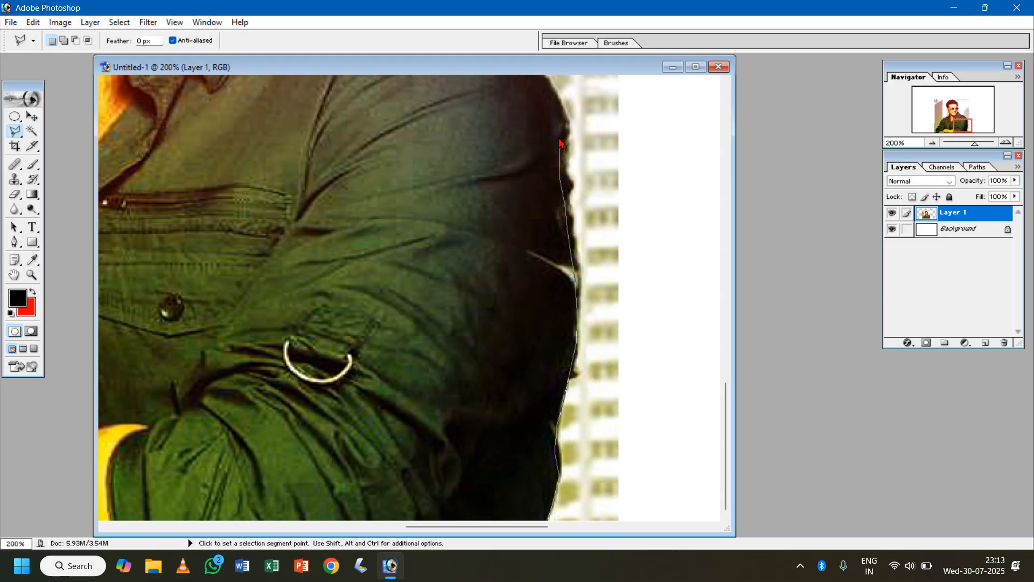
drag(553, 124, 578, 375)
click(572, 340)
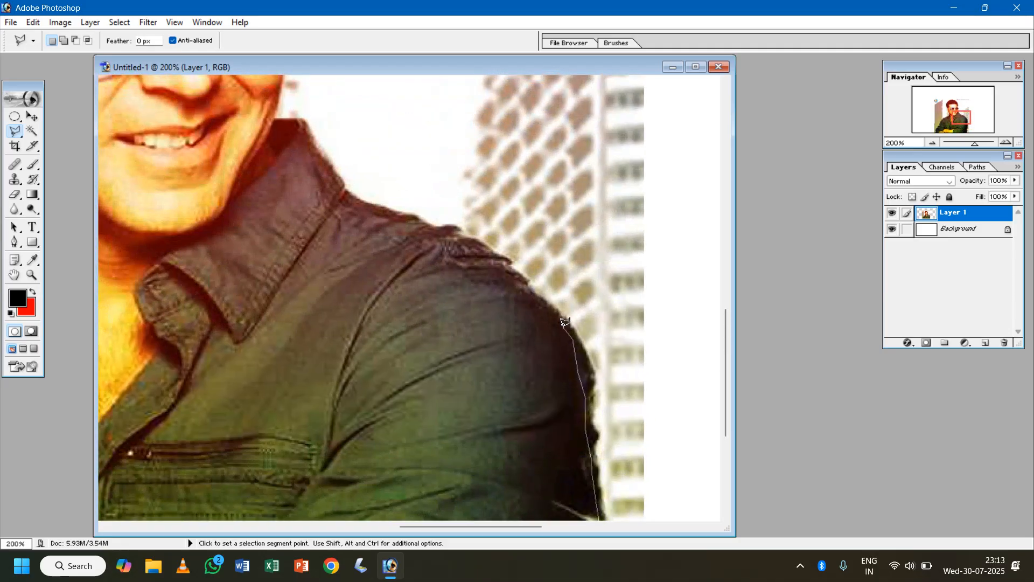
- Trace the outline over the rounded shoulder along the shirt seam toward the collar
click(546, 299)
click(529, 280)
click(512, 266)
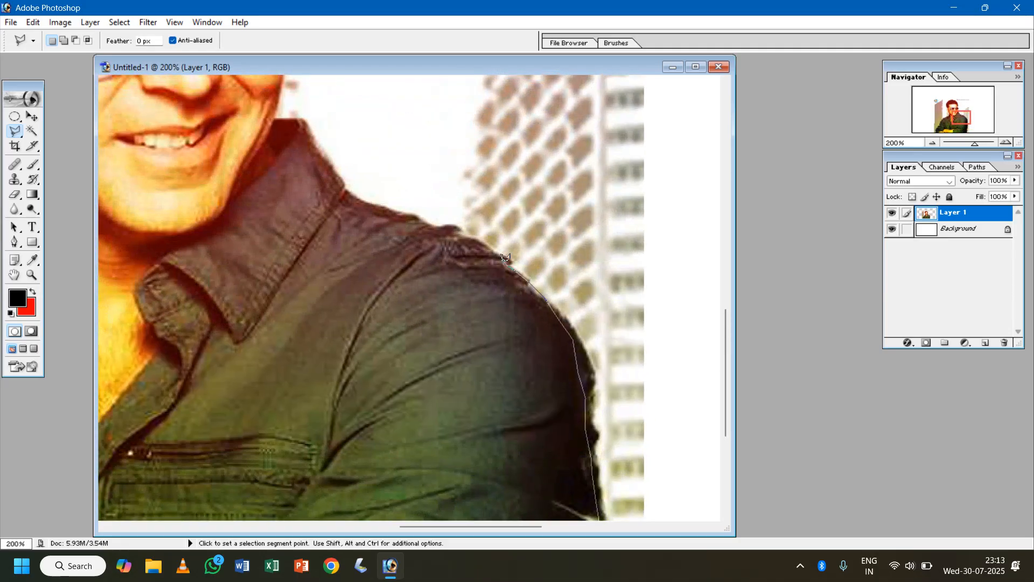
click(461, 234)
click(442, 225)
click(406, 213)
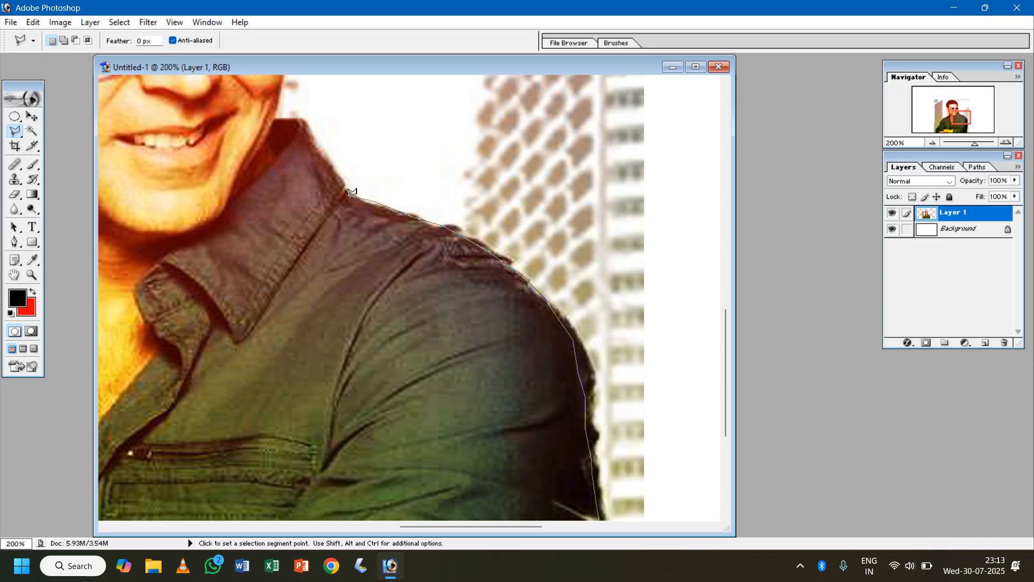
- Follow the raised collar's outer edge up to the cheek, removing and re-placing the last outline points
click(281, 116)
key(BackSpace)
key(BackSpace)
click(304, 119)
click(274, 117)
key(space)
drag(274, 117, 303, 224)
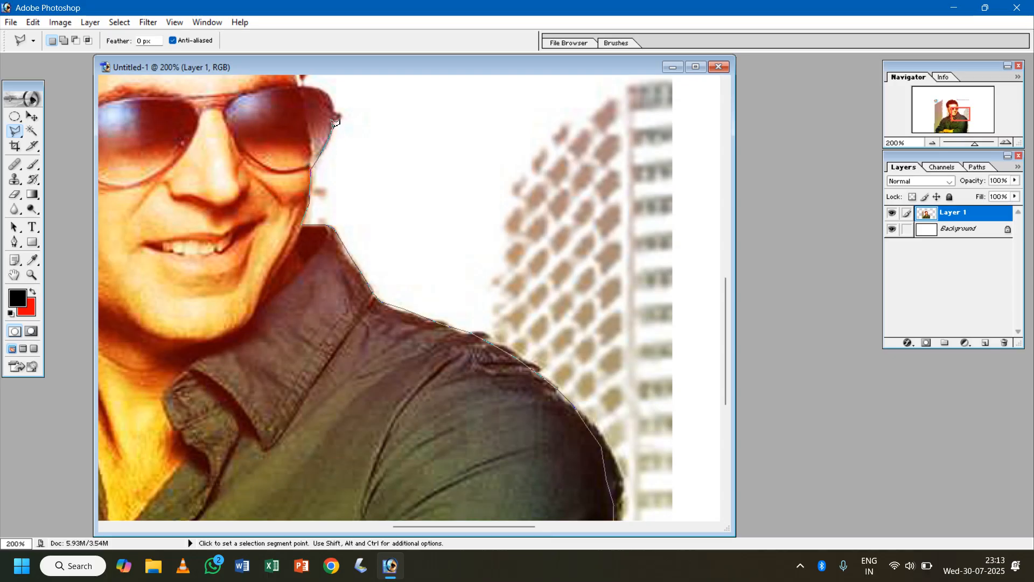
- Trace the outline around the outer rim of the sunglasses and up the side of the hair
click(334, 98)
click(298, 83)
scroll(303, 79, up, 3)
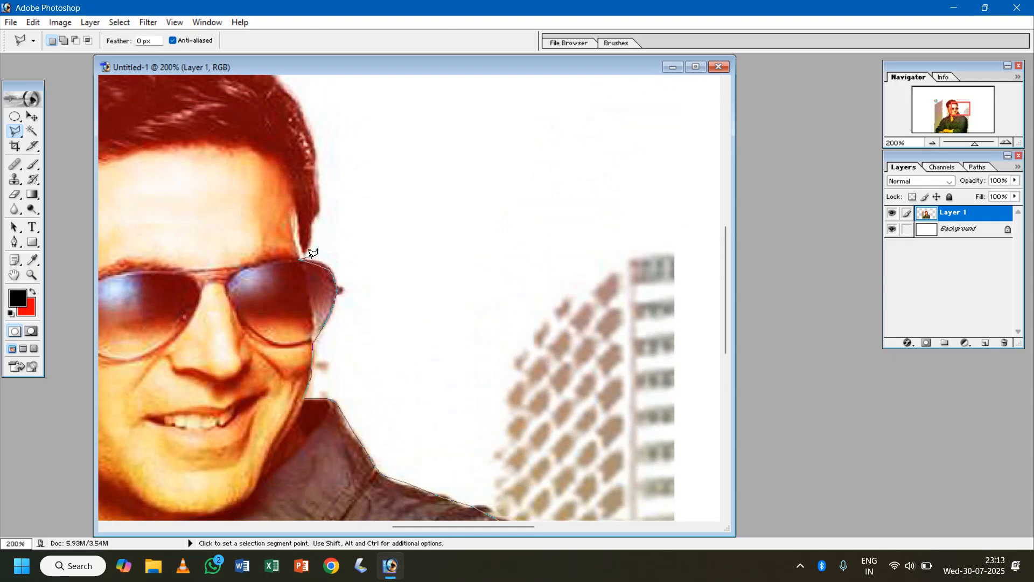
click(314, 216)
click(315, 185)
click(308, 150)
mouse_move(309, 150)
mouse_down()
mouse_move(316, 216)
mouse_move(349, 314)
mouse_up()
click(343, 285)
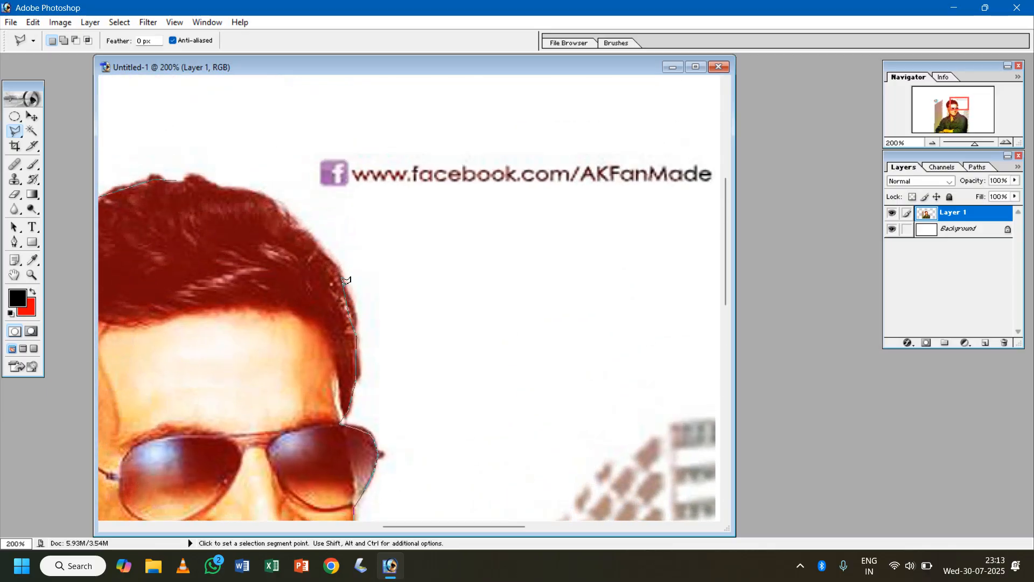
- Close the polygonal outline over the top of the hair and view the whole selection at 50% zoom
click(332, 261)
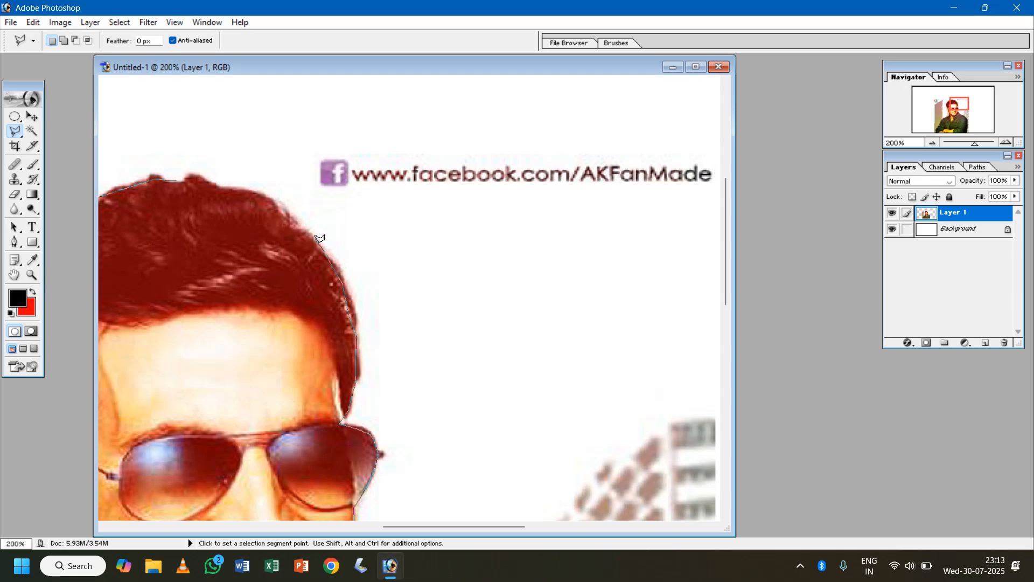
click(272, 202)
click(219, 181)
double_click(174, 174)
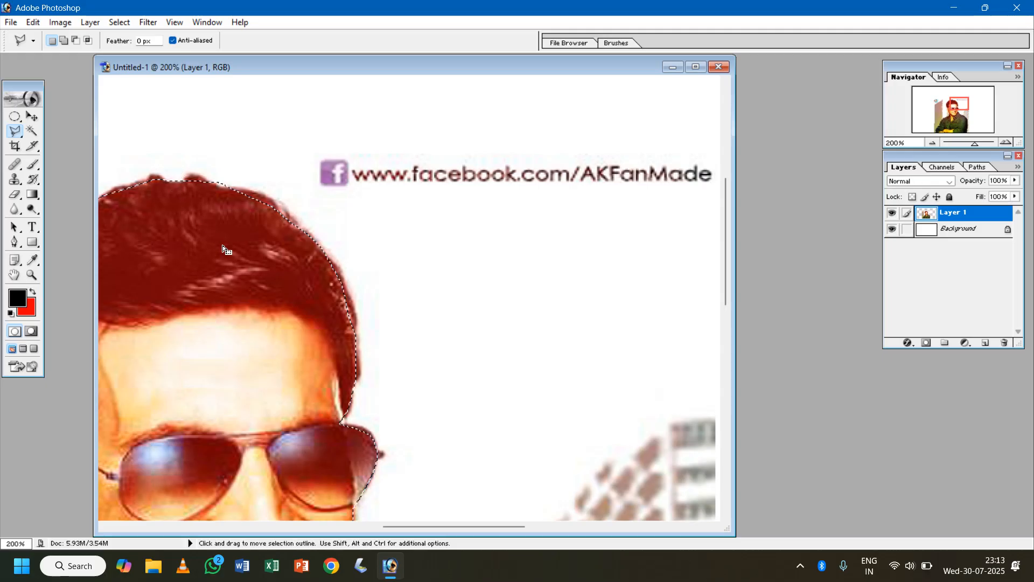
key(ctrl+minus)
key(ctrl+minus)
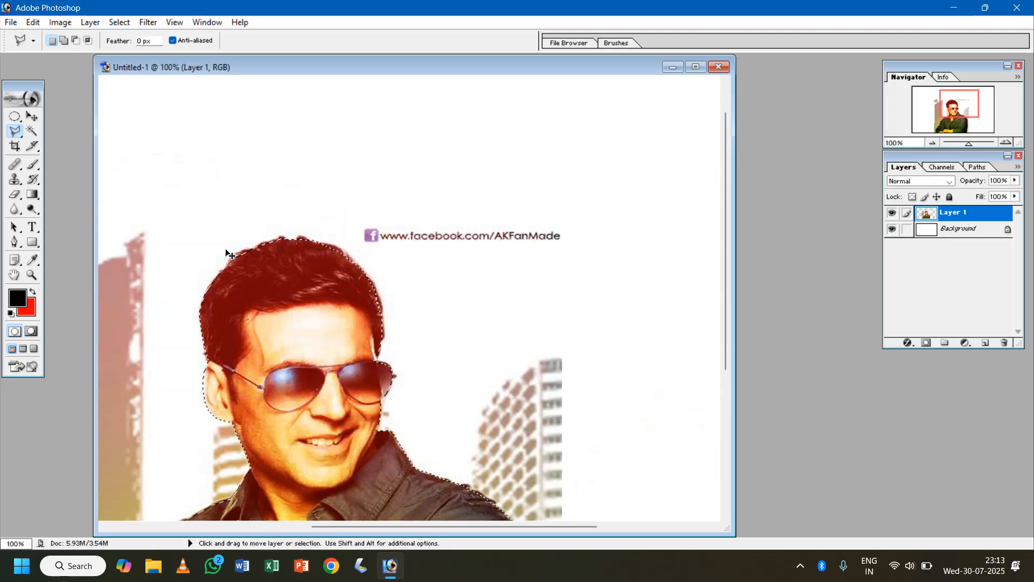
key(ctrl+minus)
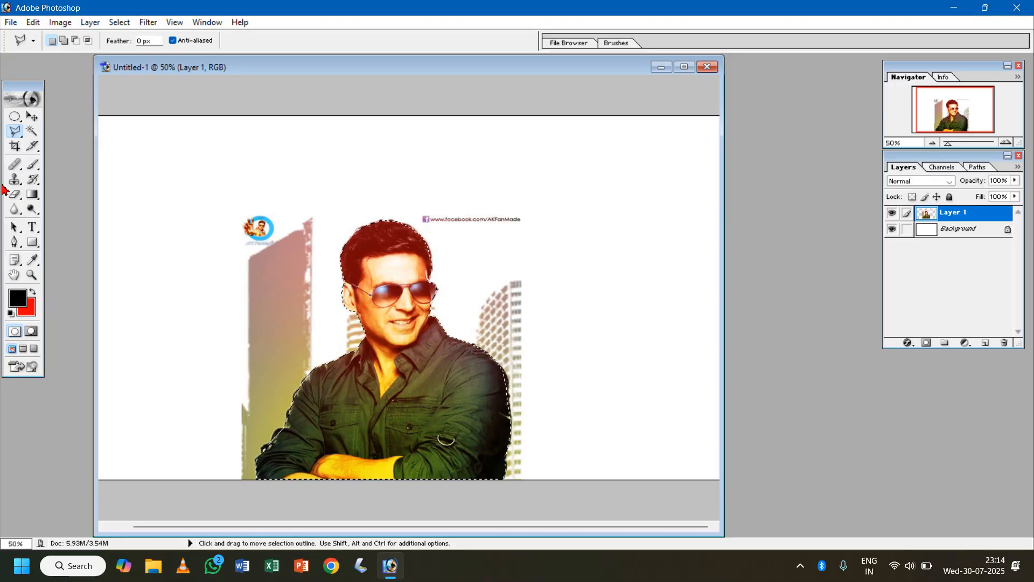
- Replace the original photo layer with the selected man on his own layer, and move the cut-out up on the canvas
click(32, 116)
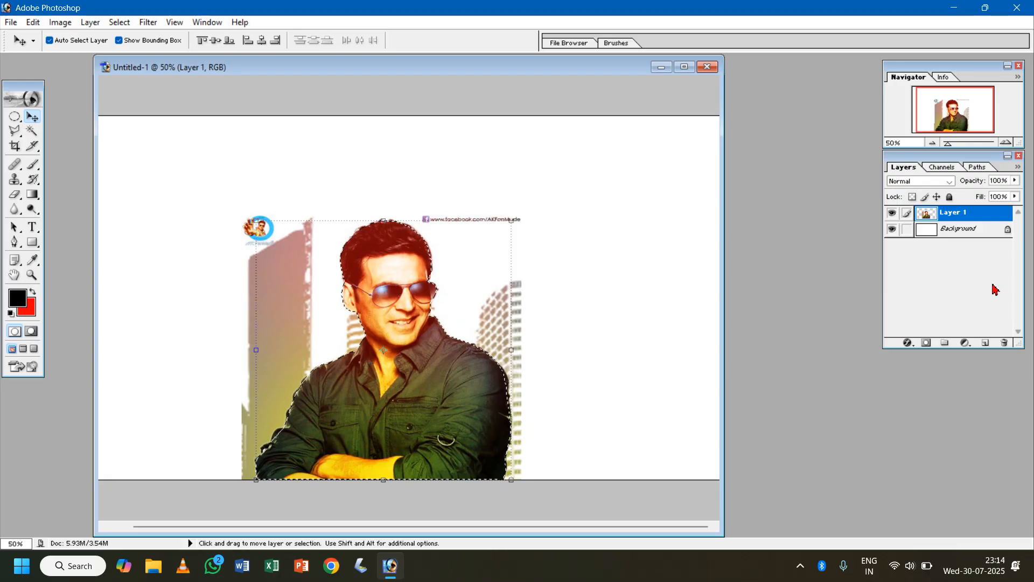
drag(964, 217, 1004, 343)
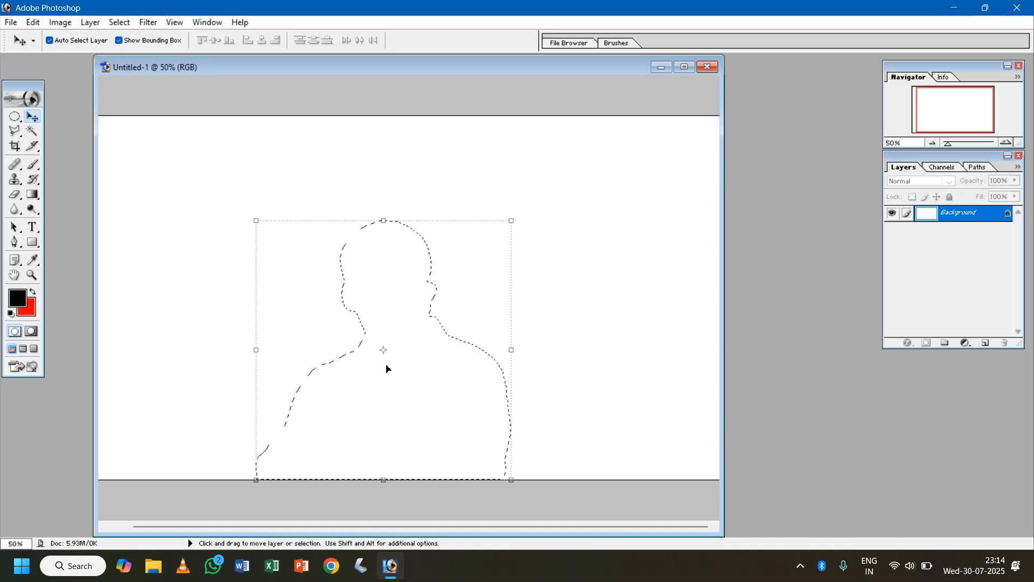
key(ctrl+z)
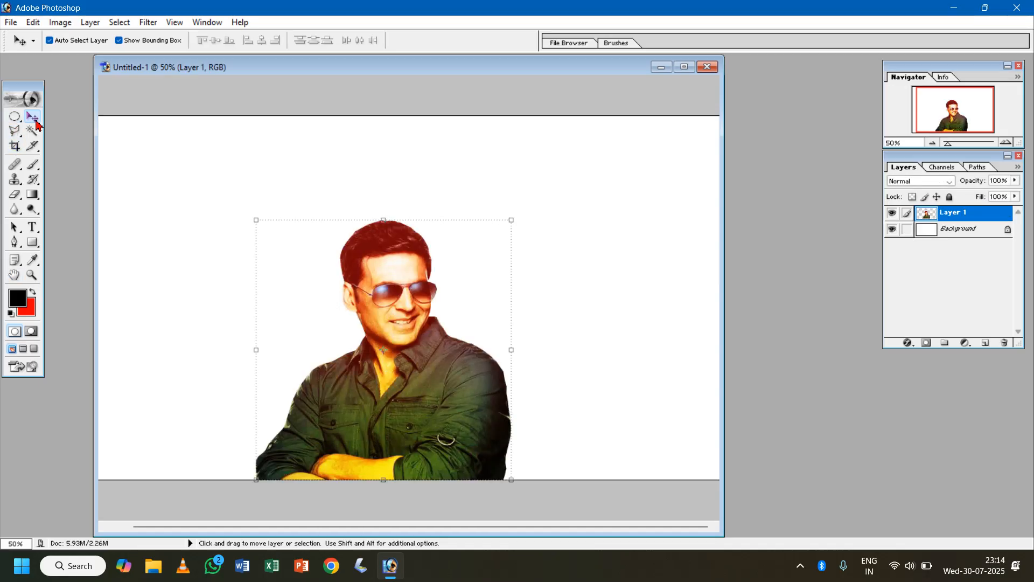
drag(391, 339, 382, 269)
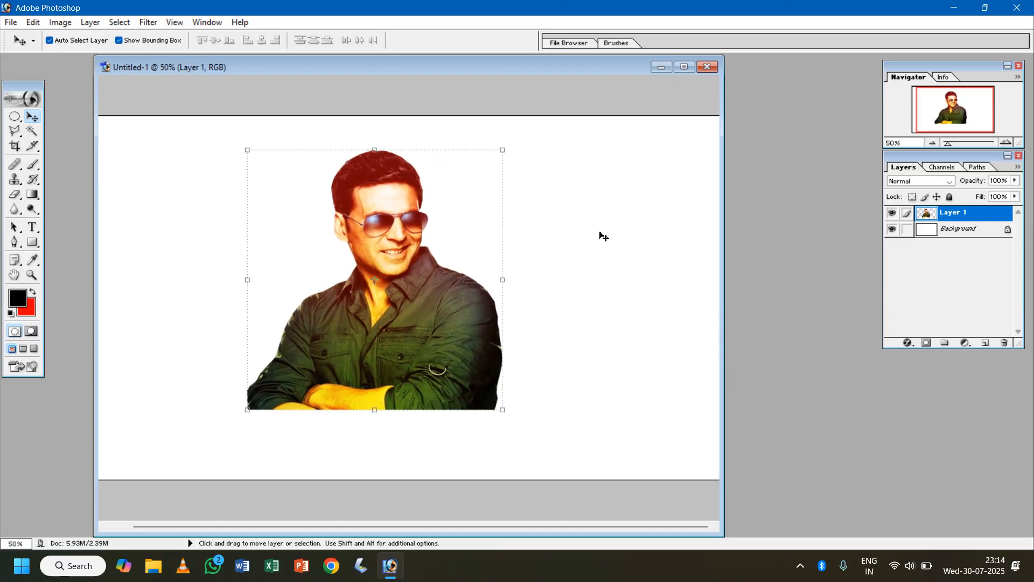
key(ctrl+0)
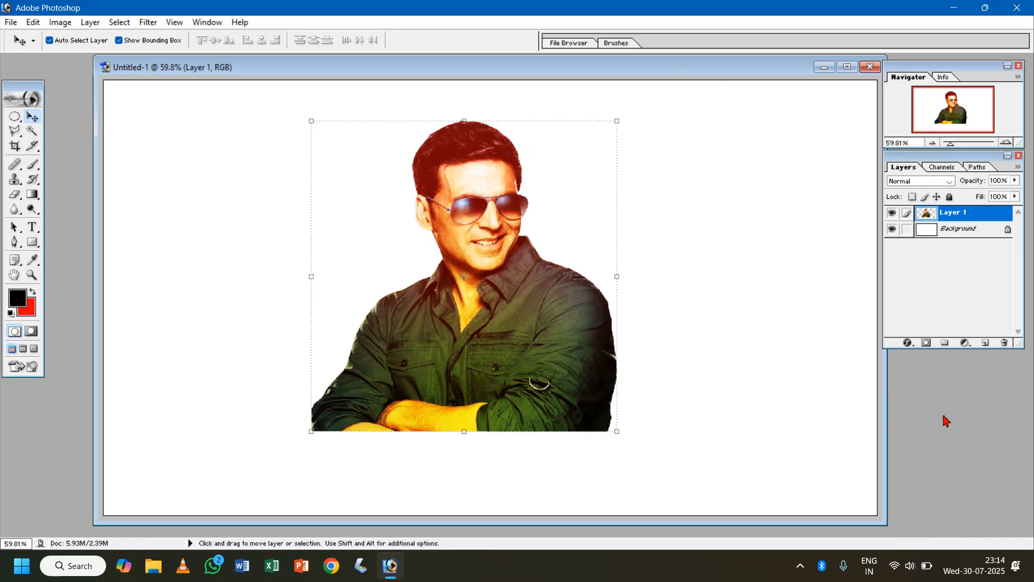
- Open the Aero Bliss landscape image from the Nature folder inside Pictures > Images
double_click(944, 440)
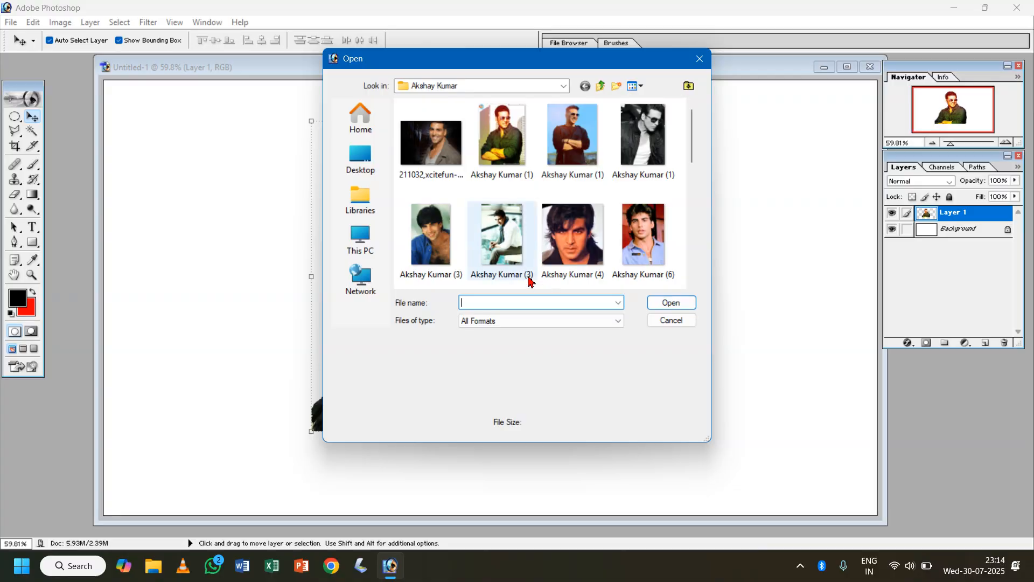
scroll(525, 253, down, 3)
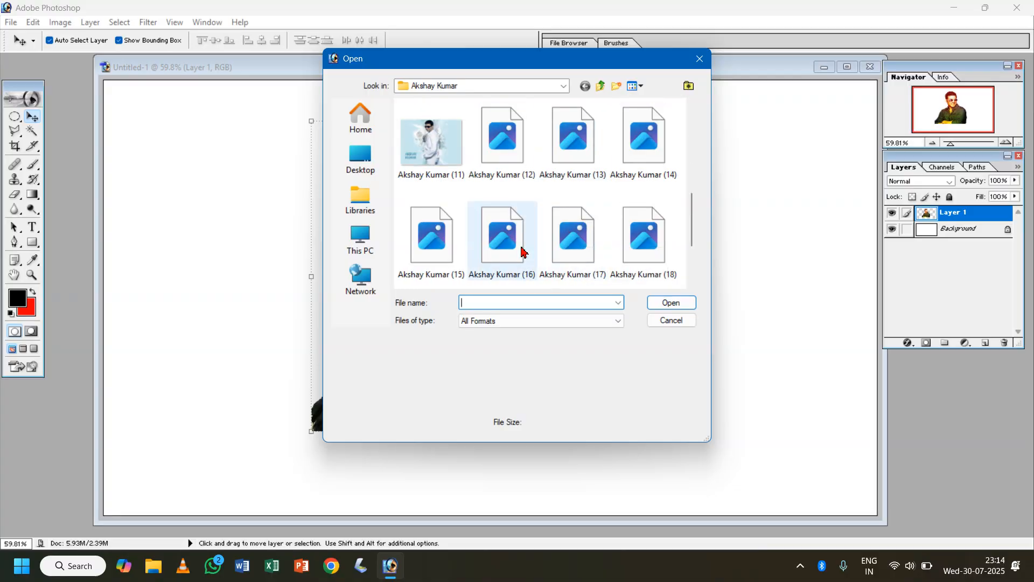
scroll(600, 204, down, 1)
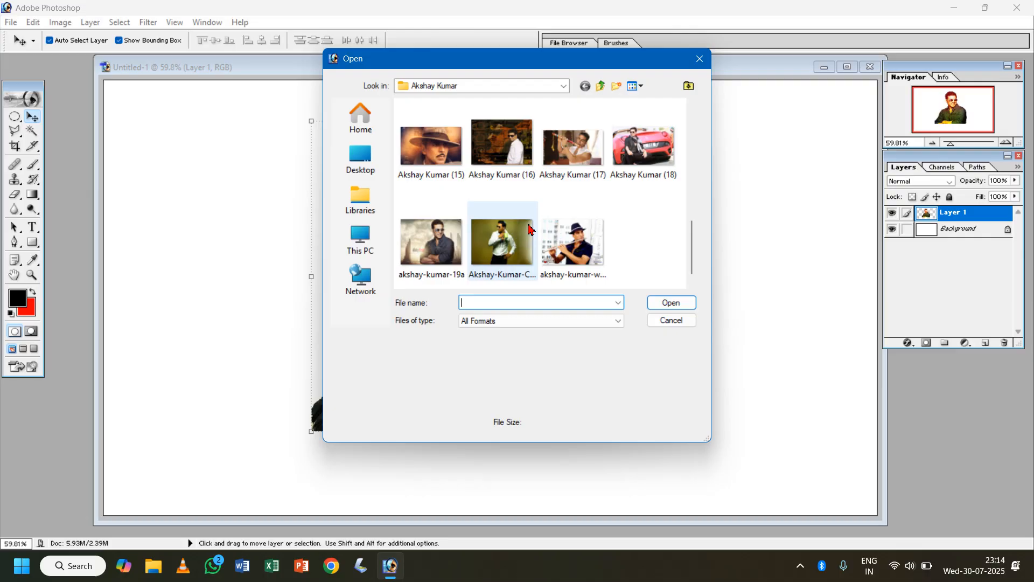
click(360, 200)
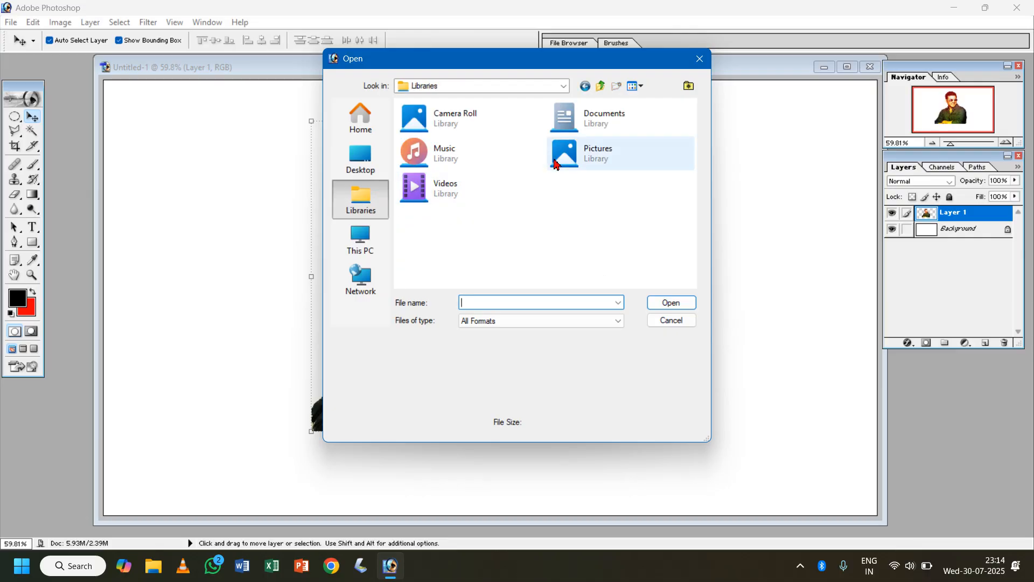
double_click(555, 164)
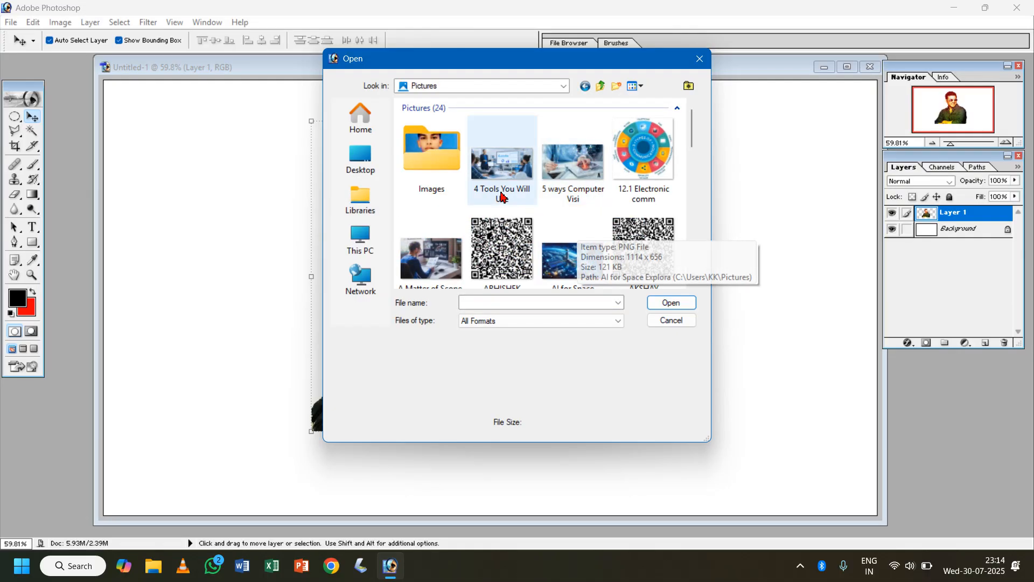
double_click(431, 156)
scroll(634, 231, down, 3)
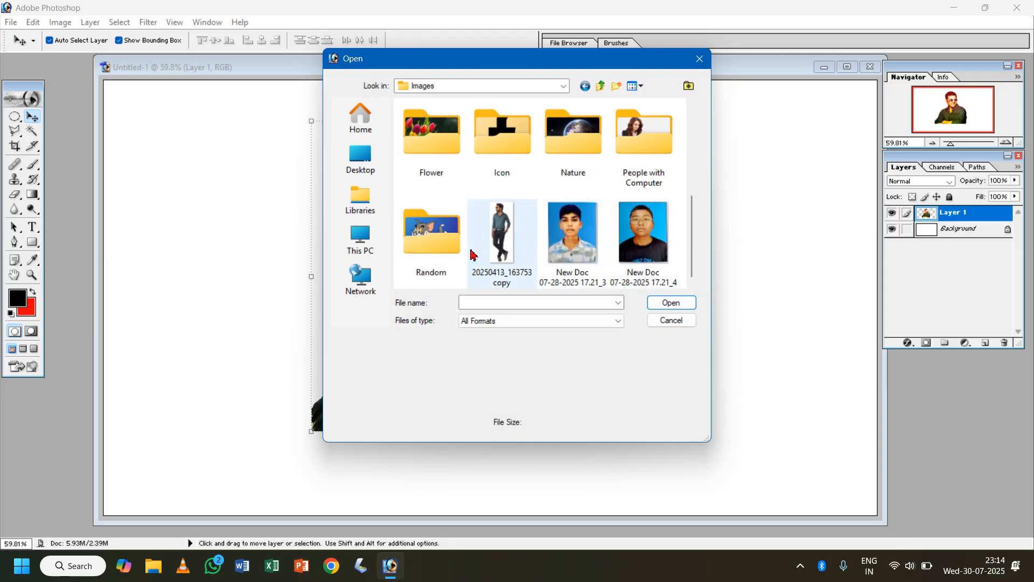
double_click(566, 141)
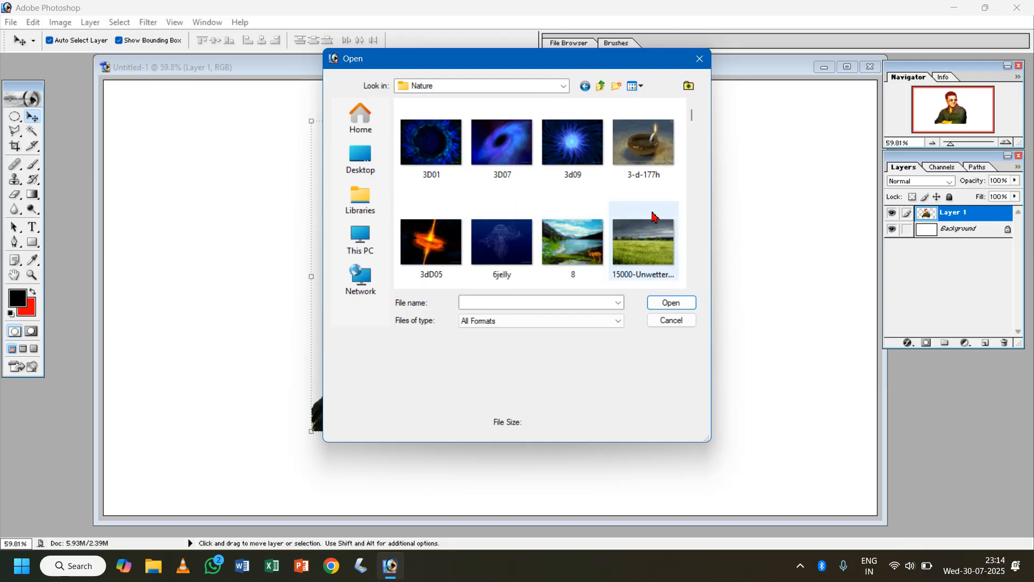
scroll(615, 233, down, 1)
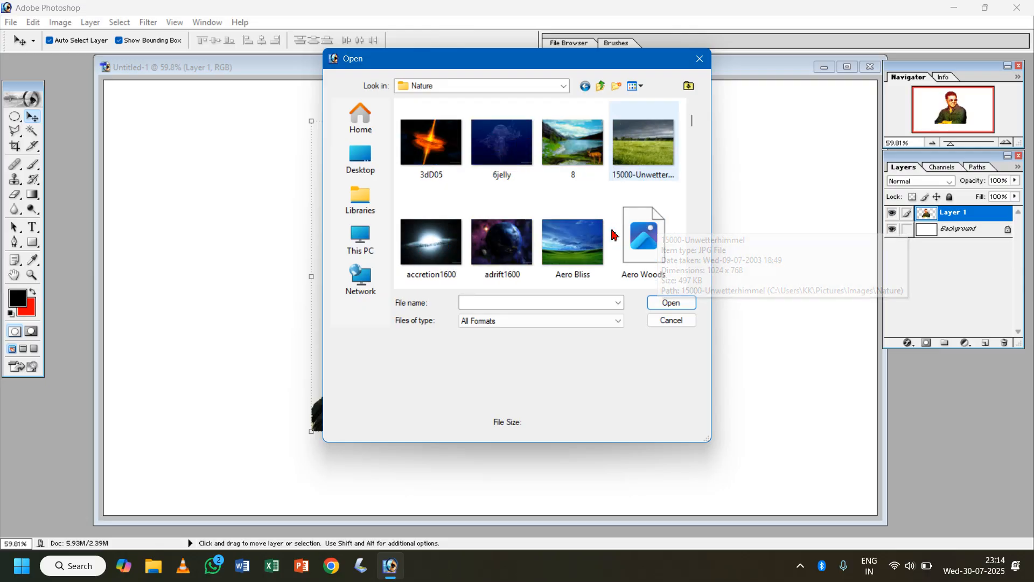
double_click(580, 250)
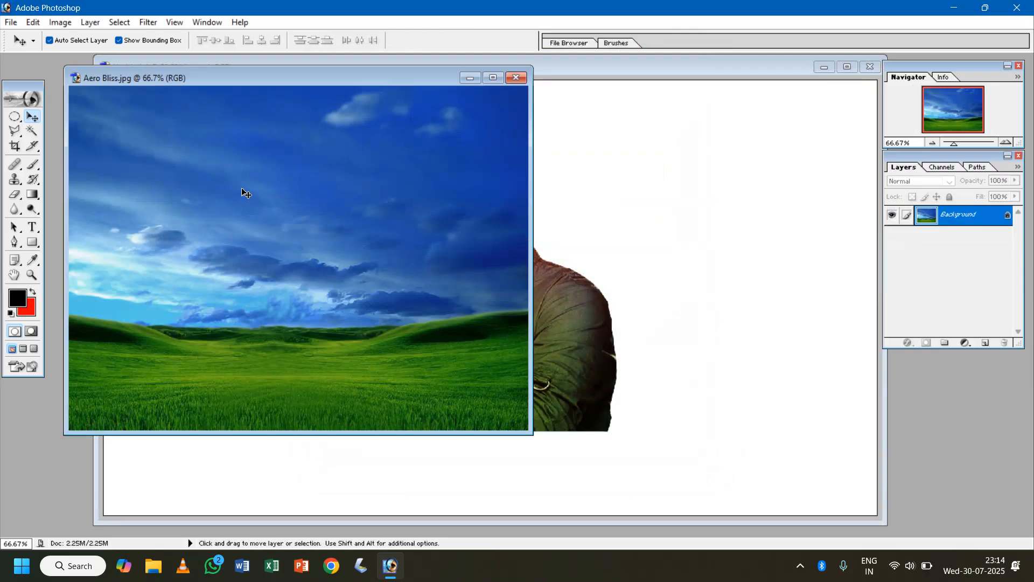
- Bring the Aero Bliss landscape into the man's document as a layer and stretch it to cover the whole canvas
drag(247, 193, 284, 204)
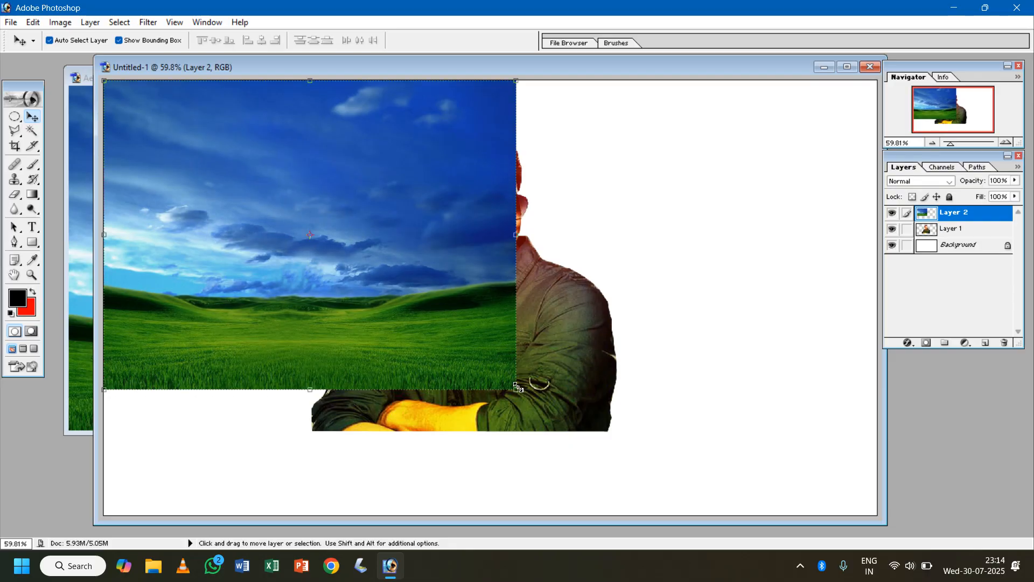
drag(517, 386, 876, 514)
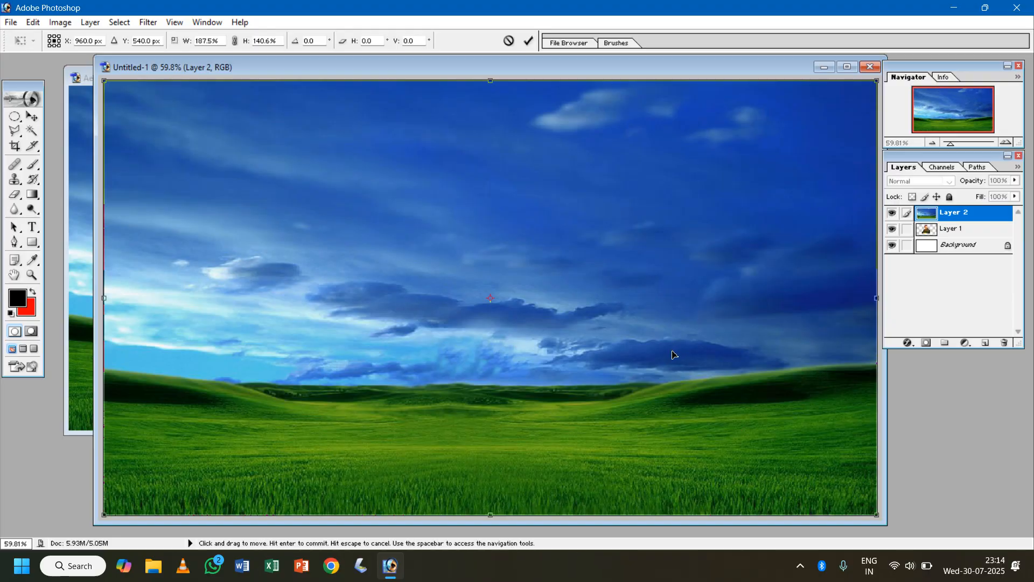
key(Return)
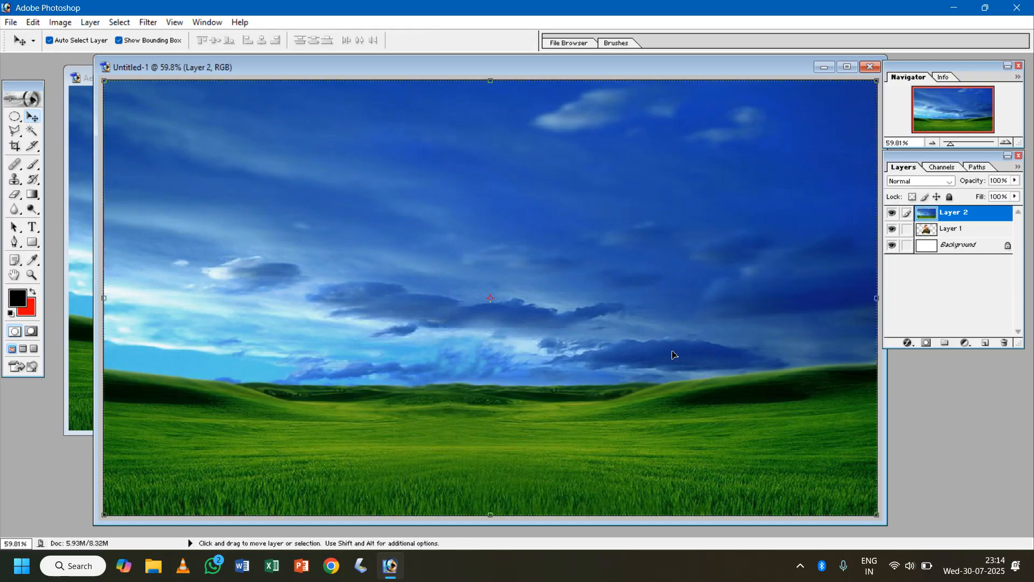
- Place the landscape layer behind the man and reposition his cut-out on the canvas's bottom edge, slightly left of centre
drag(927, 229, 927, 213)
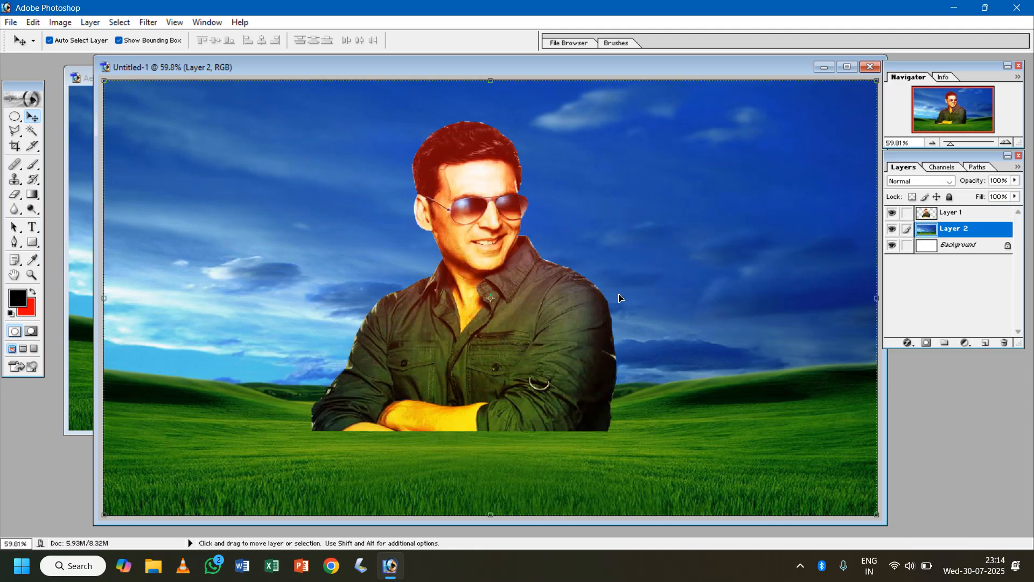
drag(573, 368, 787, 417)
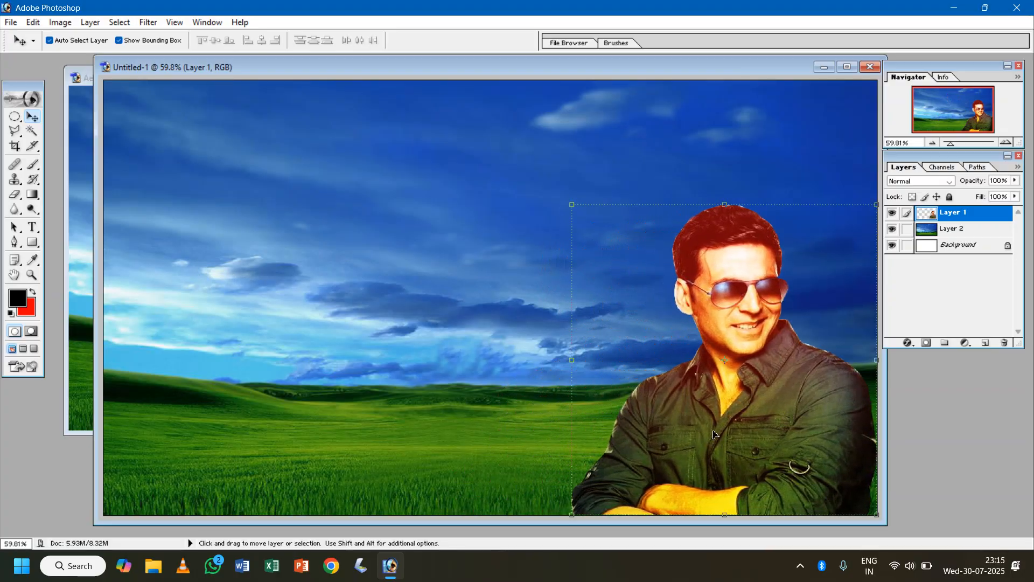
drag(730, 435, 429, 431)
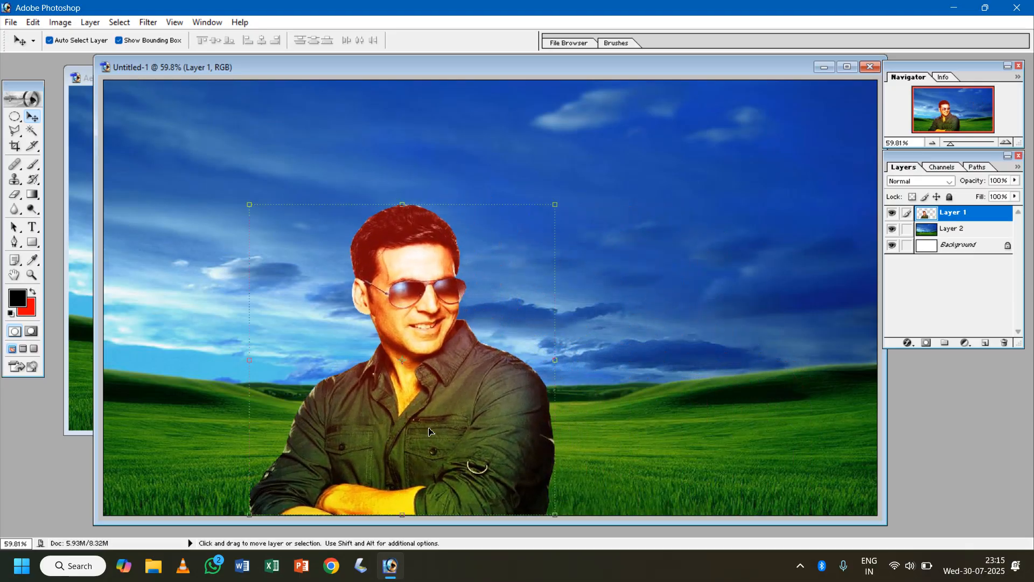
click(14, 130)
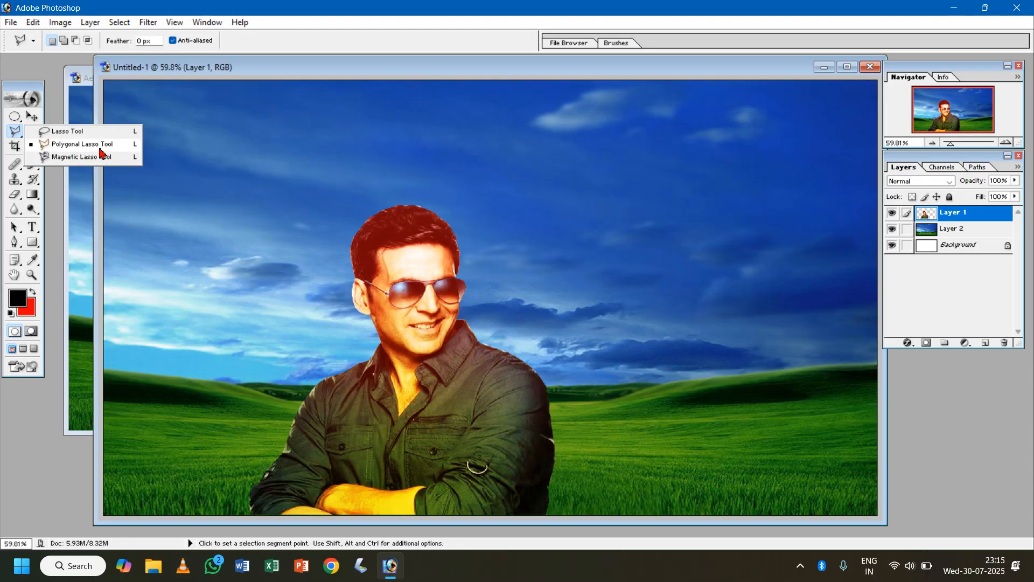
click(53, 90)
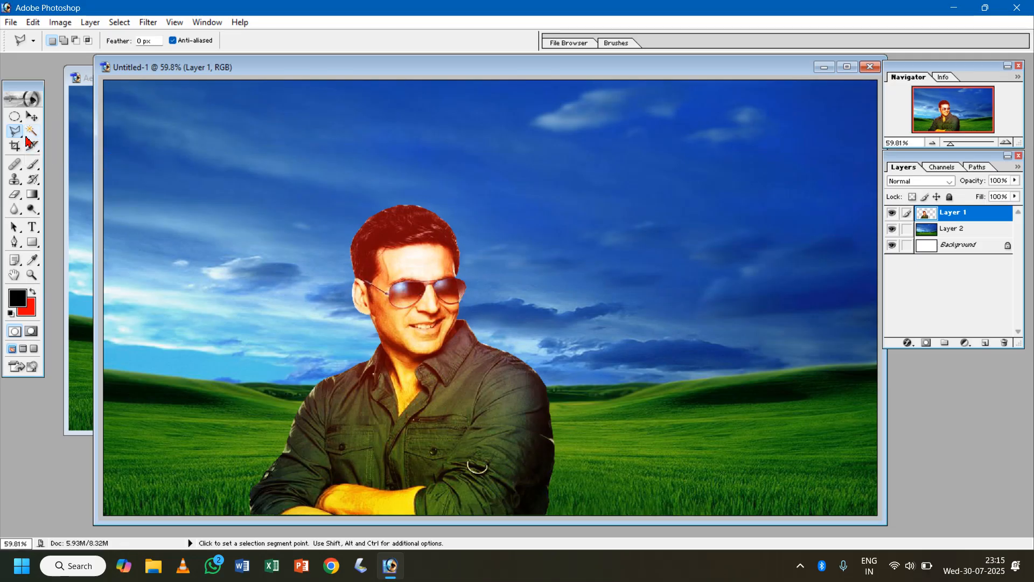
click(15, 131)
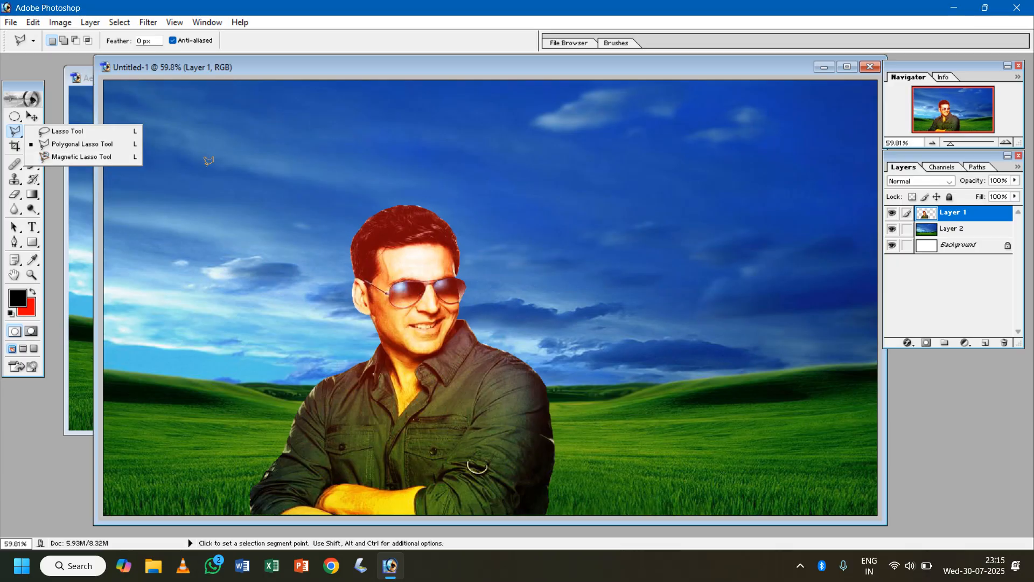
- Close the composite document and the Aero Bliss image without saving changes
click(870, 69)
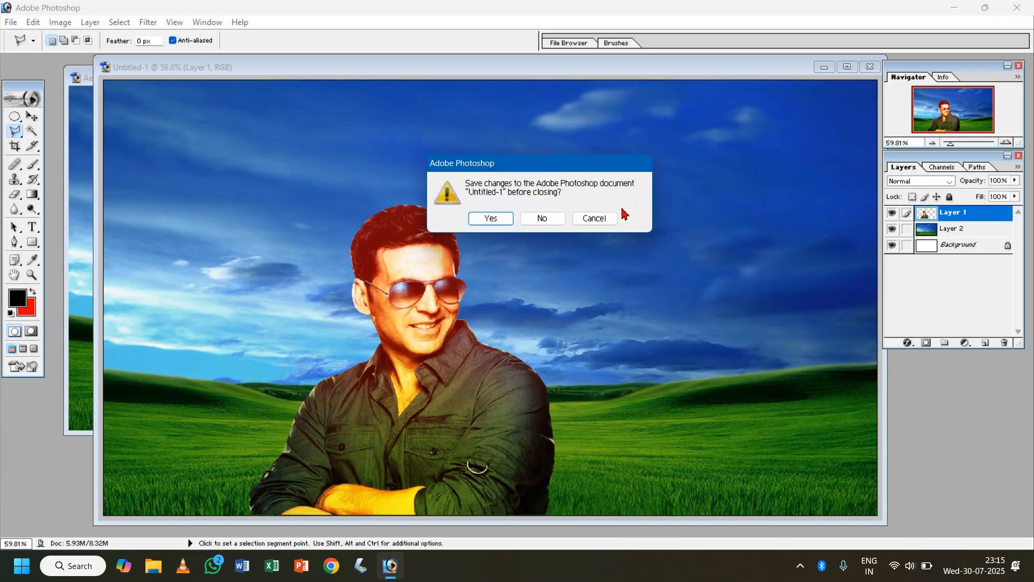
click(538, 217)
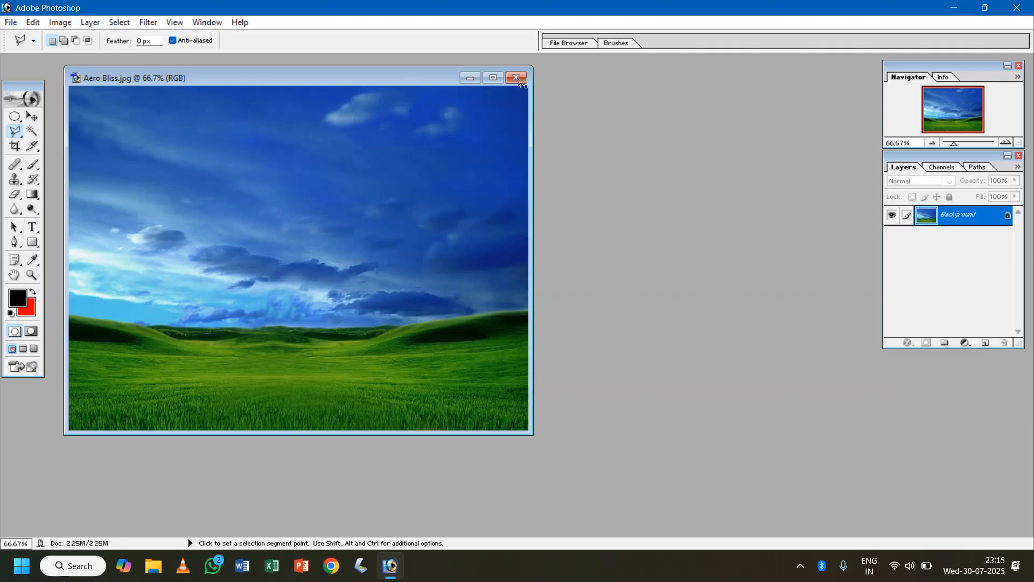
click(520, 86)
click(519, 218)
click(516, 77)
click(541, 217)
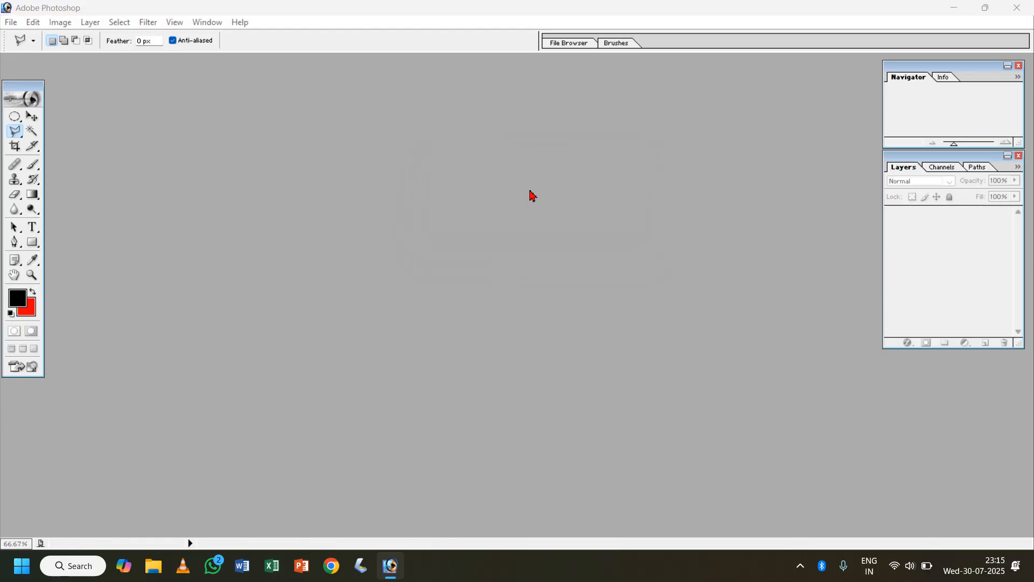
- Open the birds image of the eagle from the Birds folder inside Pictures > Images and move its window toward the workspace centre
double_click(529, 195)
click(444, 87)
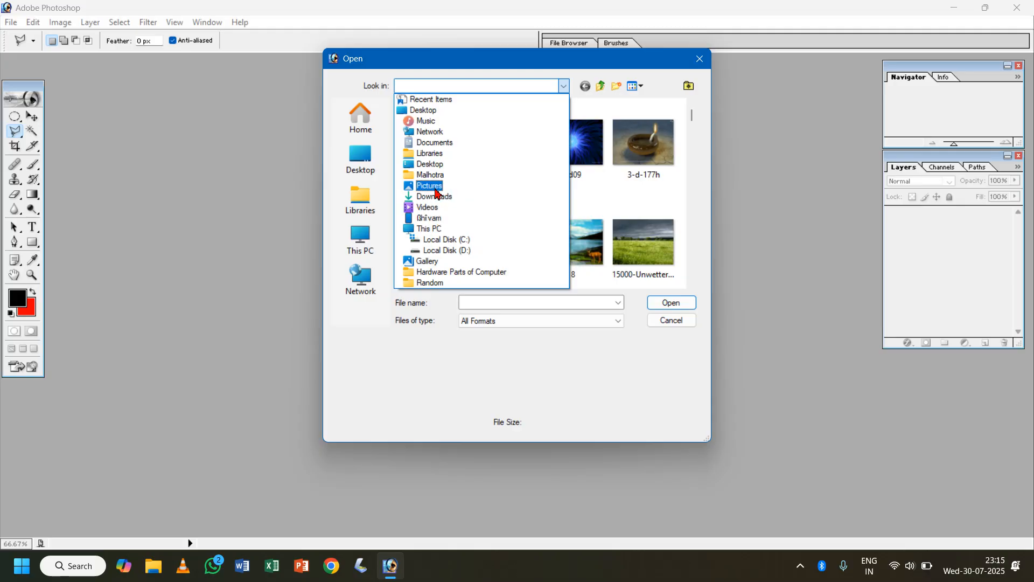
click(435, 192)
double_click(432, 140)
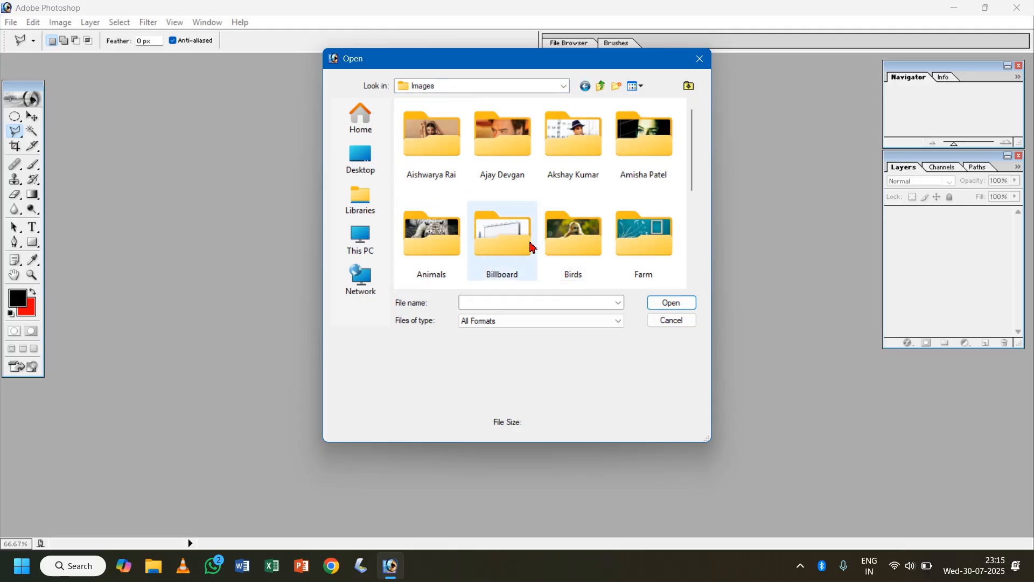
scroll(566, 227, down, 1)
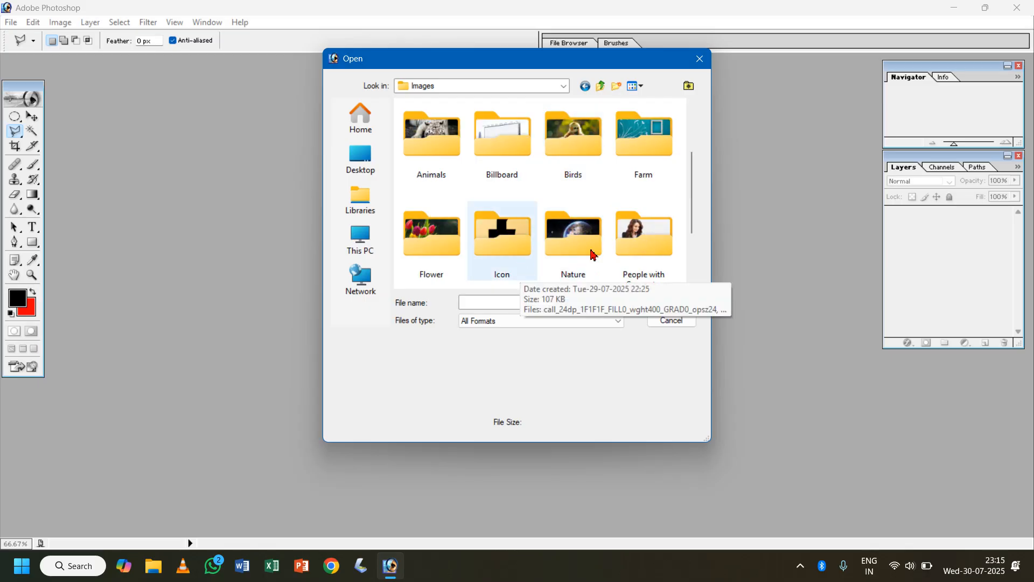
double_click(575, 138)
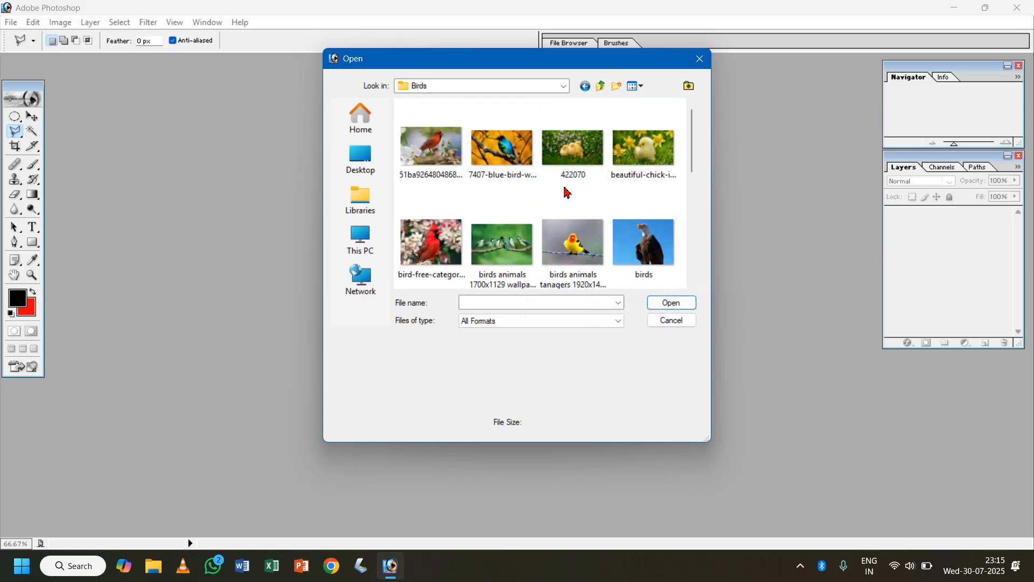
double_click(638, 252)
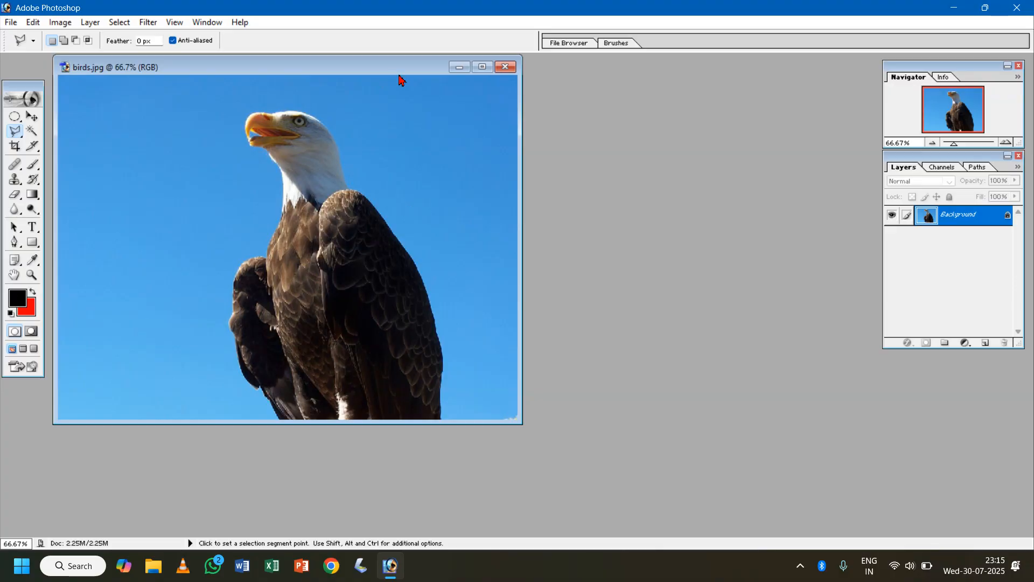
drag(399, 76, 529, 78)
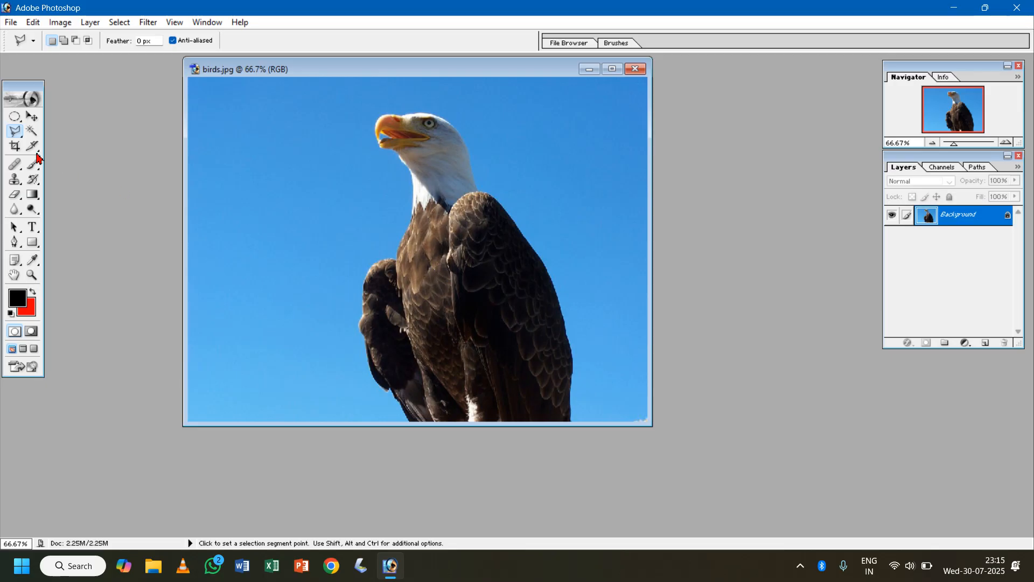
click(13, 139)
click(80, 145)
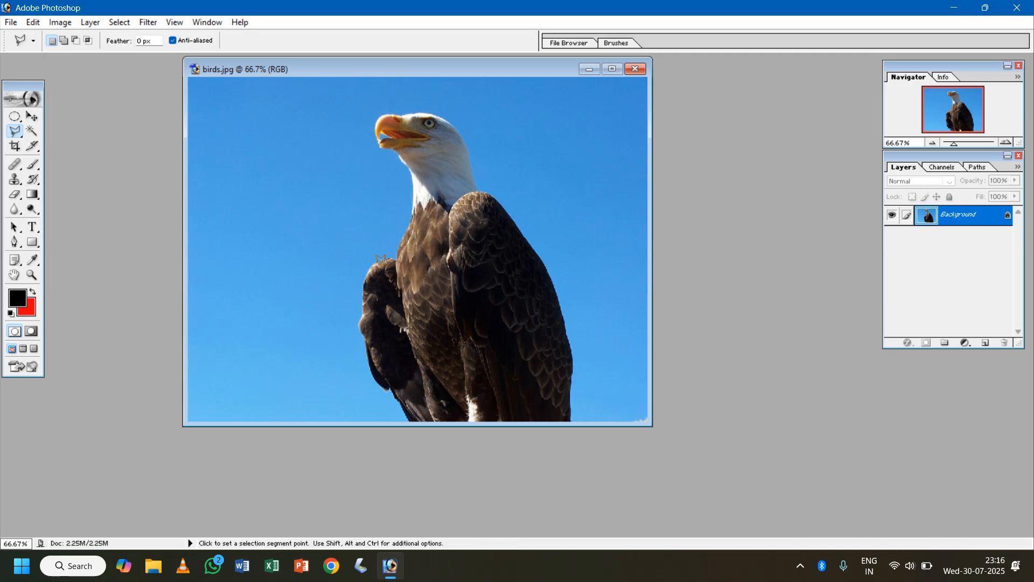
drag(364, 294, 372, 364)
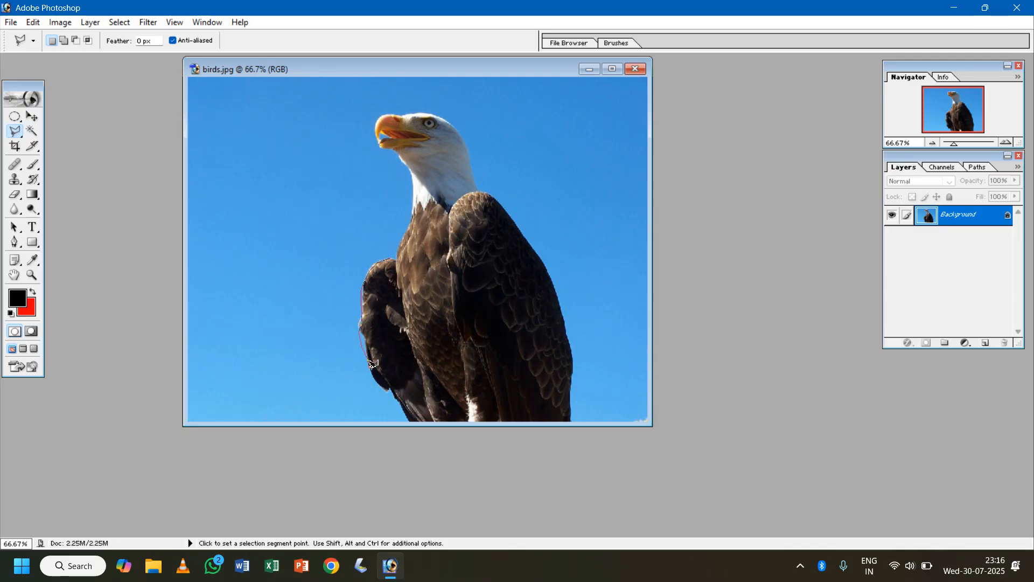
double_click(372, 364)
key(ctrl+d)
key(ctrl+plus)
key(ctrl+plus)
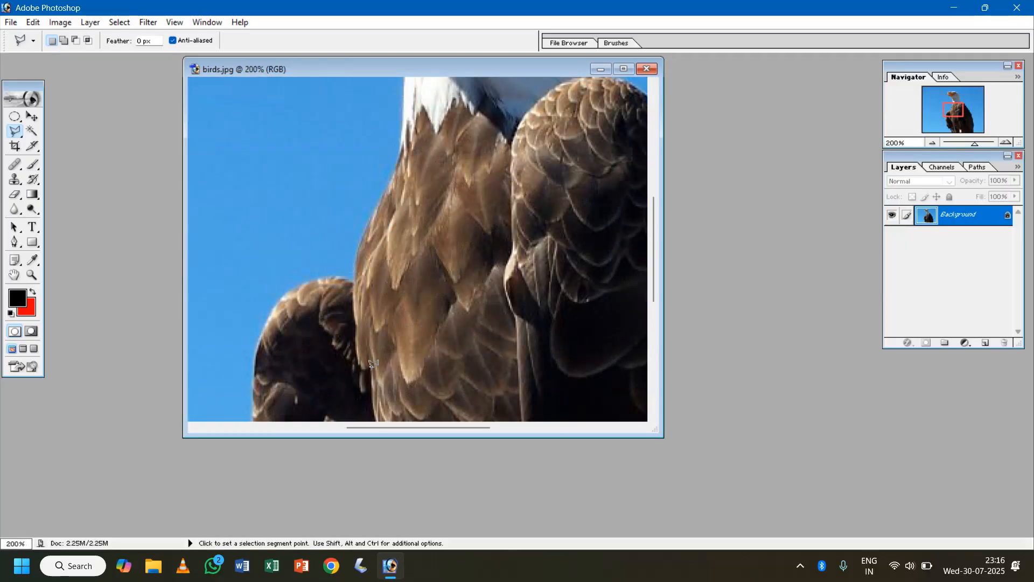
- Select the whole eagle by tracing a closed outline around its body and head with the Magnetic Lasso
key(ctrl+0)
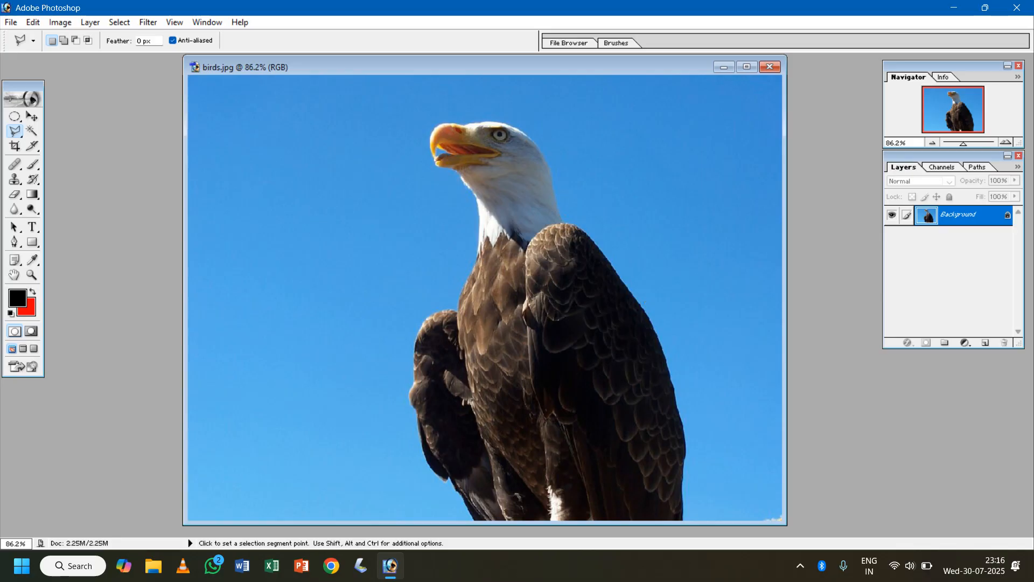
click(14, 131)
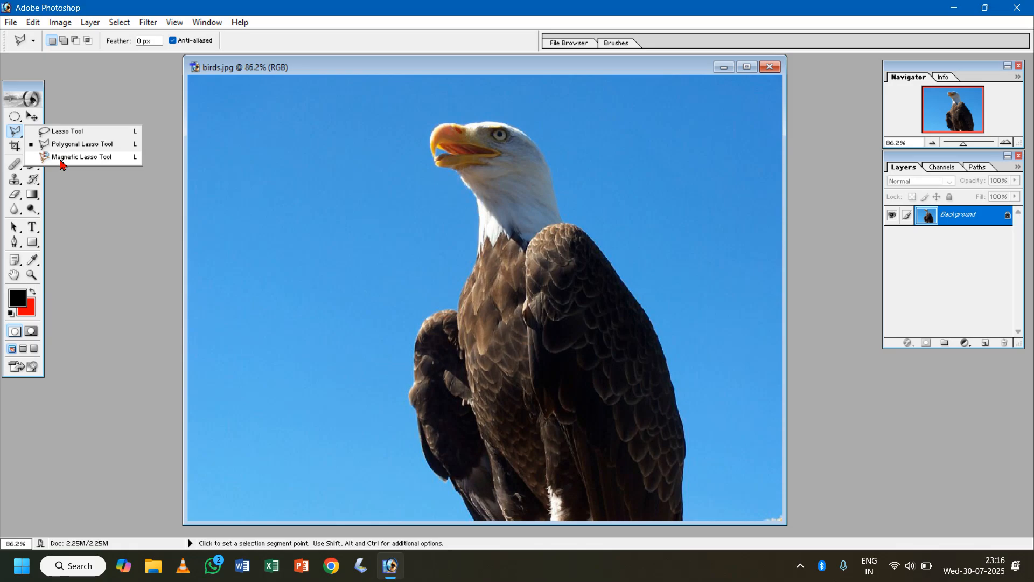
click(81, 157)
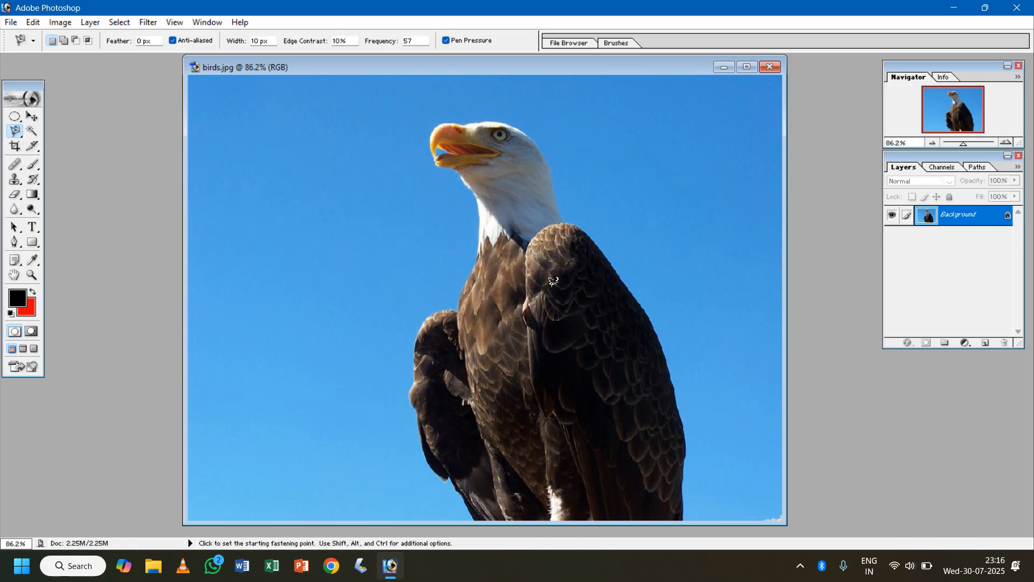
click(602, 248)
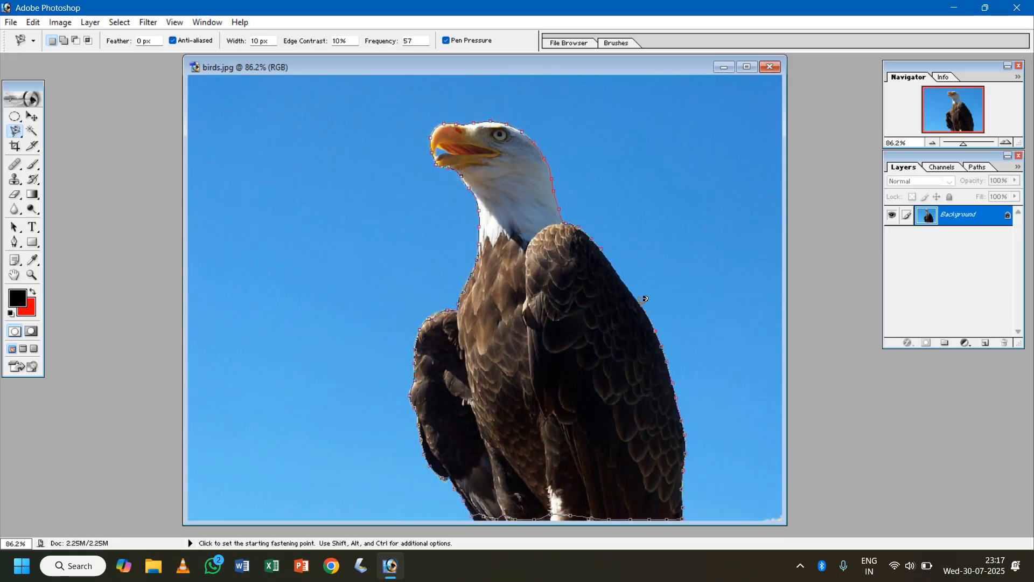
click(606, 246)
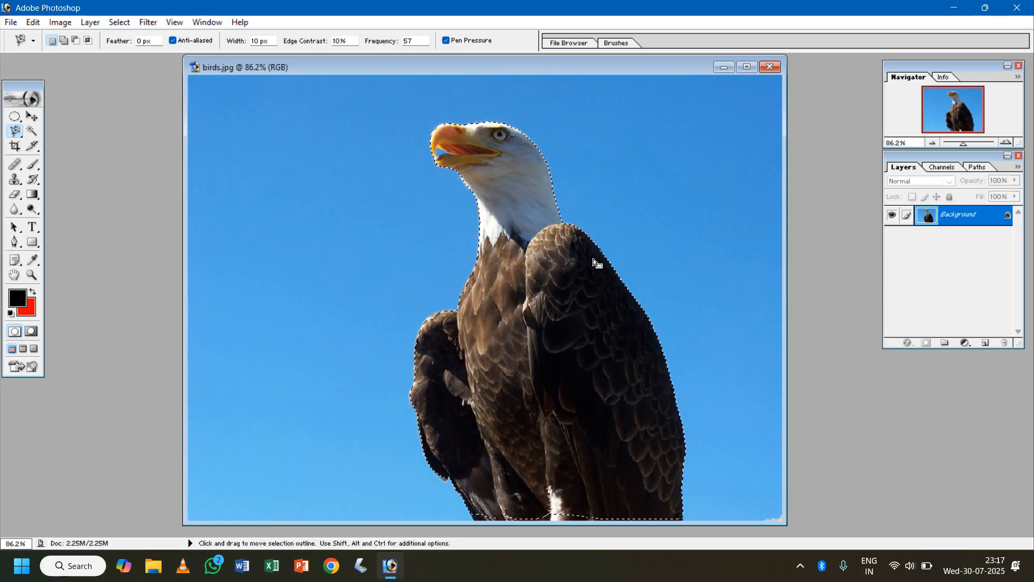
- Copy the selected eagle to a new layer and move the copy to the left of the original
key(ctrl)
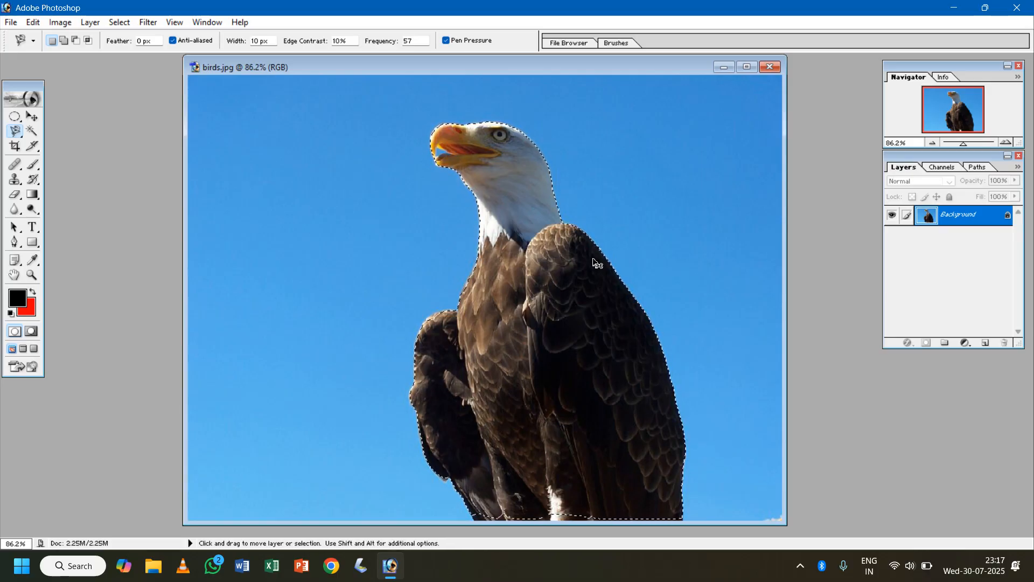
key(ctrl+j)
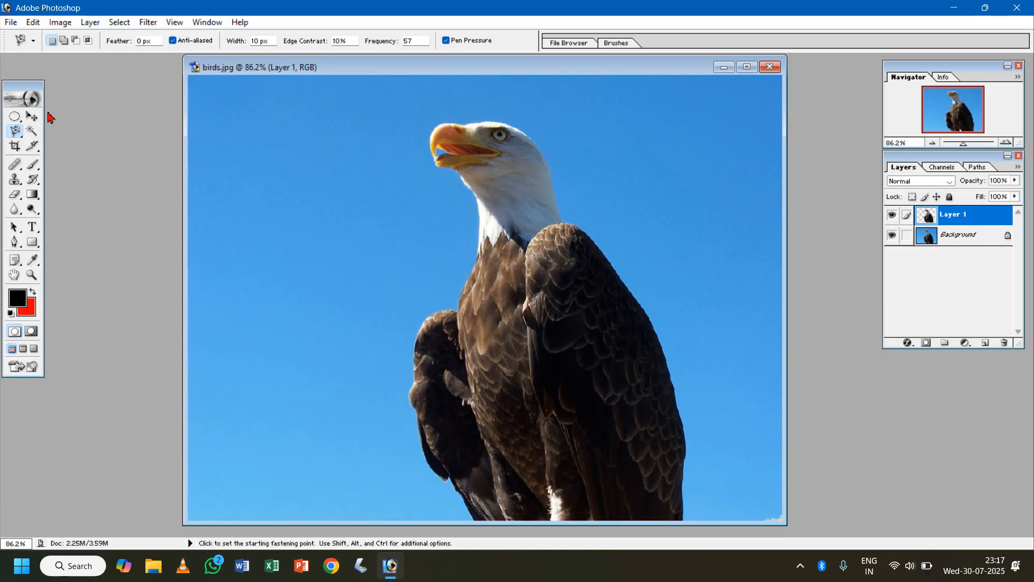
click(32, 116)
drag(573, 314, 359, 329)
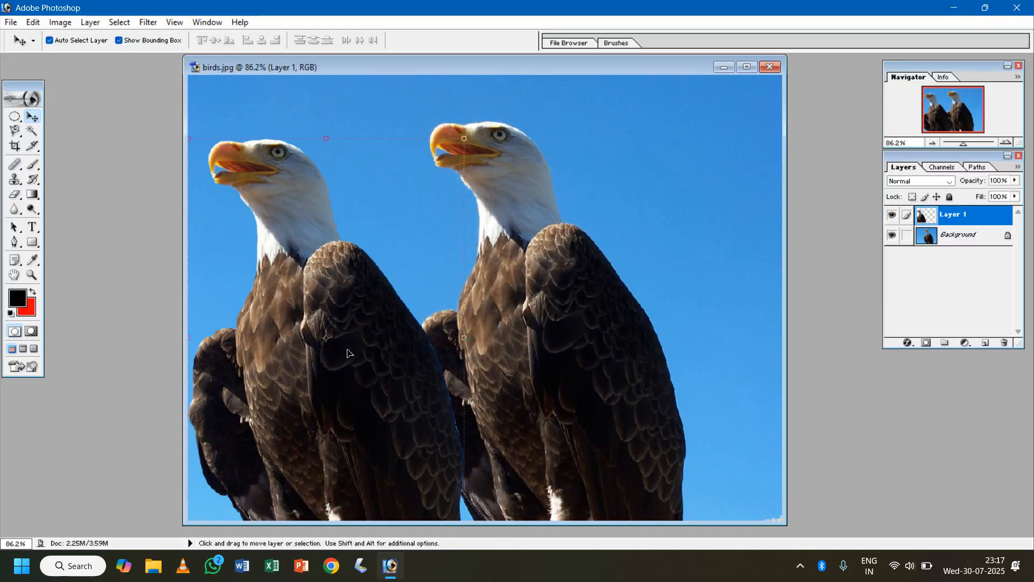
- Scale the copied eagle down and place it beside the original along the image's bottom edge
click(464, 140)
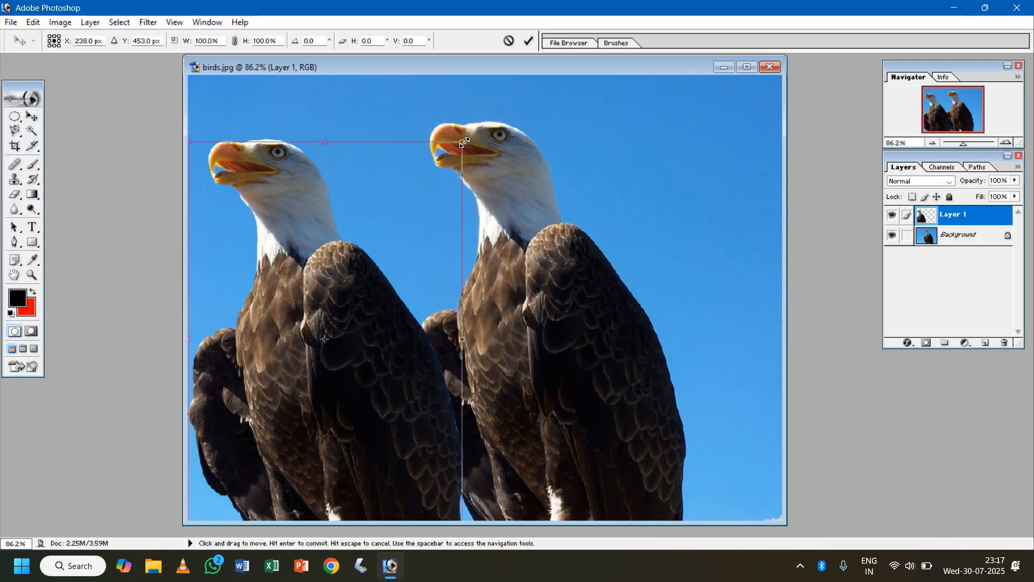
drag(464, 140, 393, 266)
drag(339, 397, 348, 398)
key(Return)
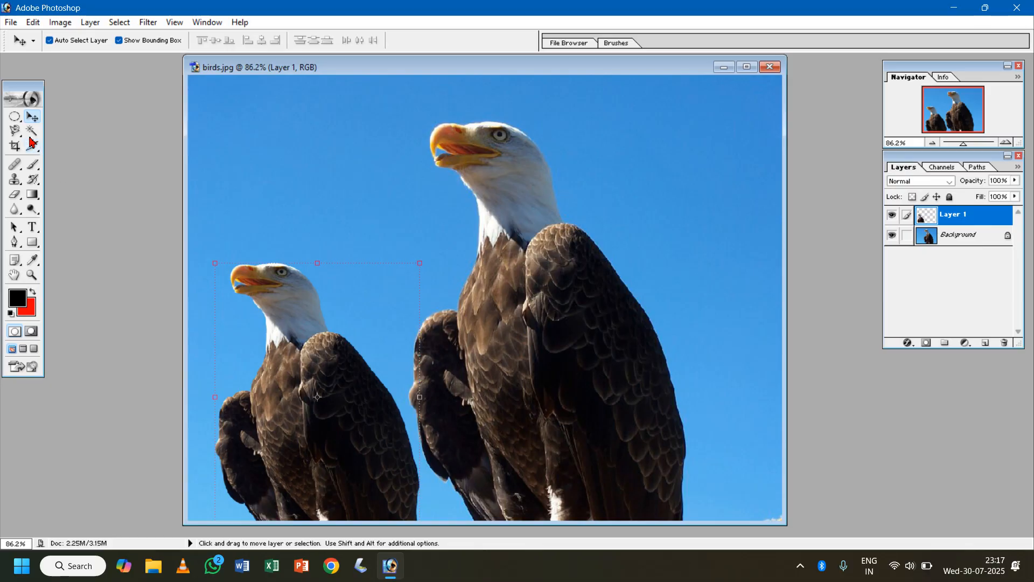
click(14, 131)
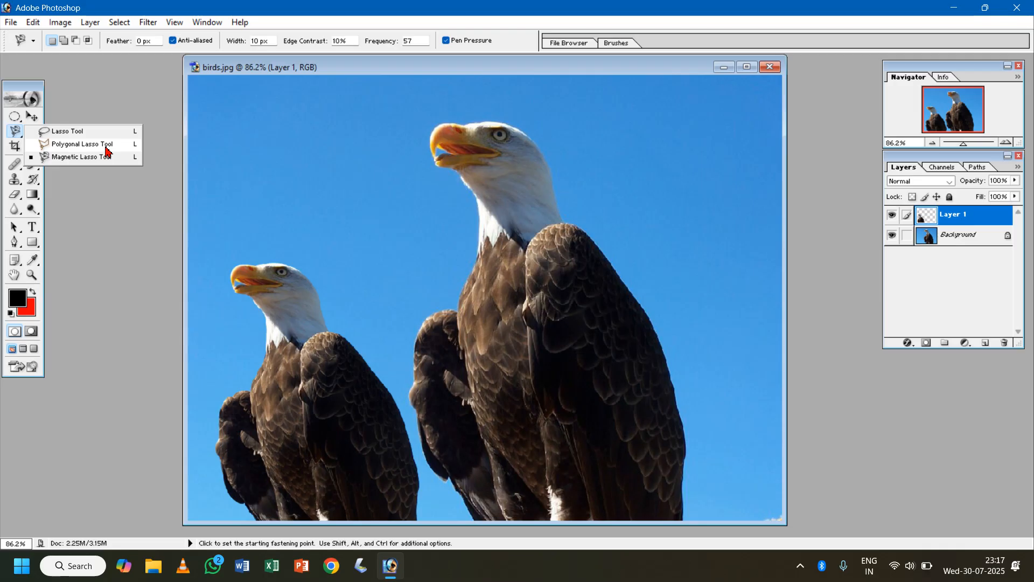
click(117, 99)
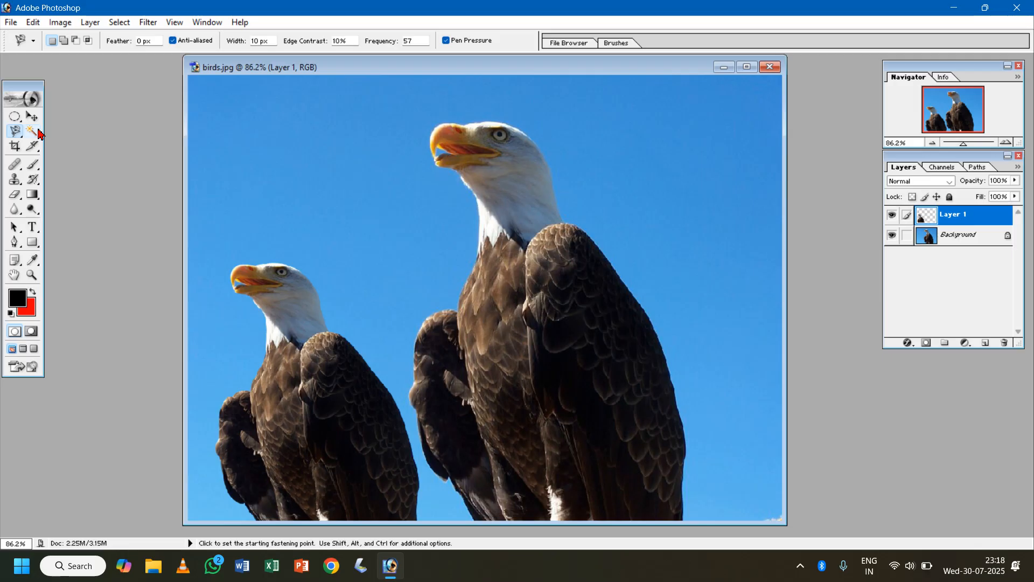
key(shift)
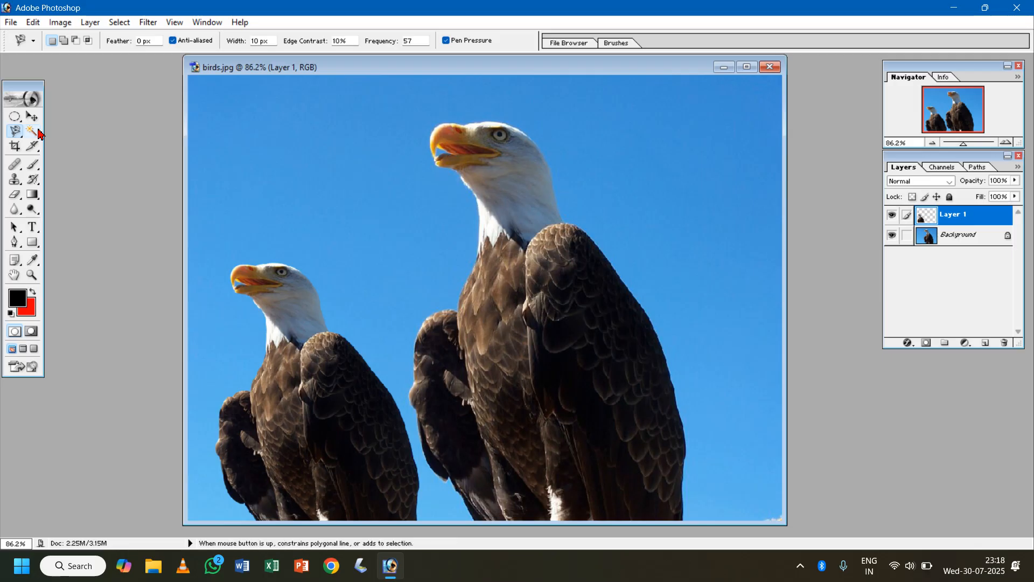